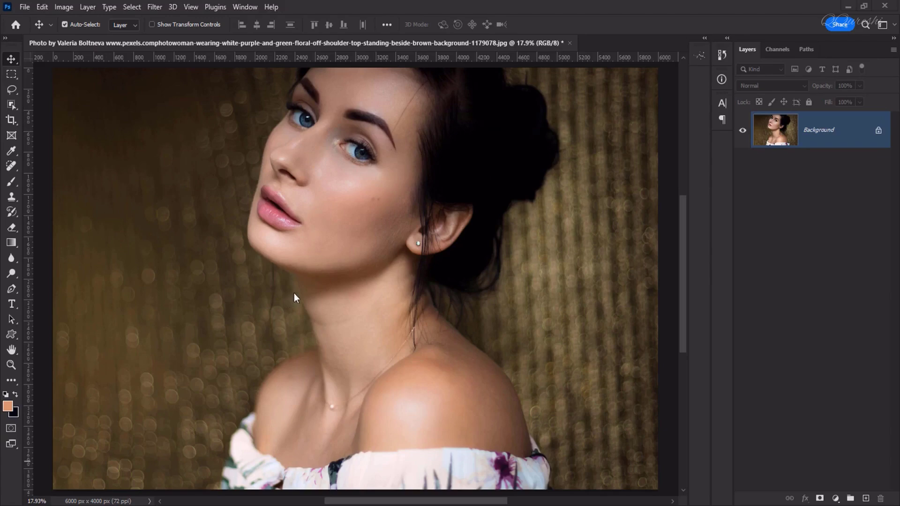
# - Examine the skin on the woman's cheek and face up close and in the full portrait
pyautogui.scroll(3, 336, 173)
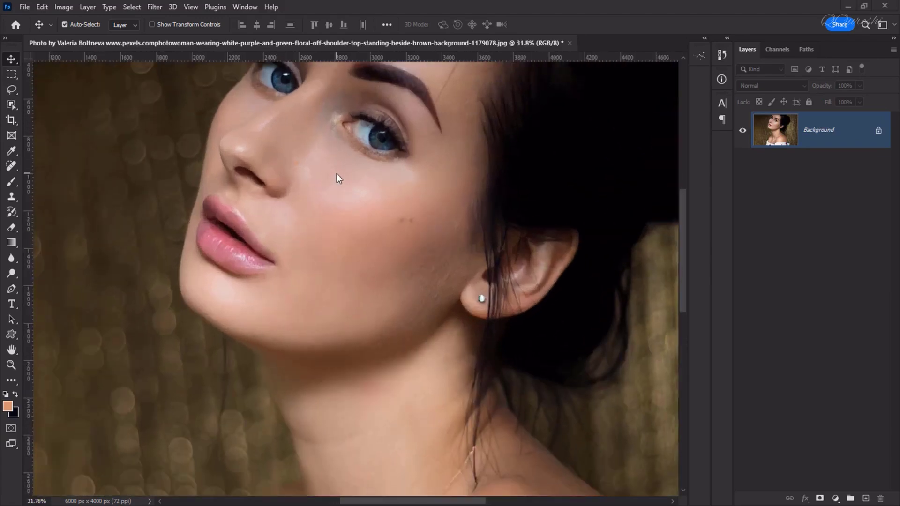
pyautogui.scroll(-1, 337, 174)
pyautogui.scroll(3, 336, 173)
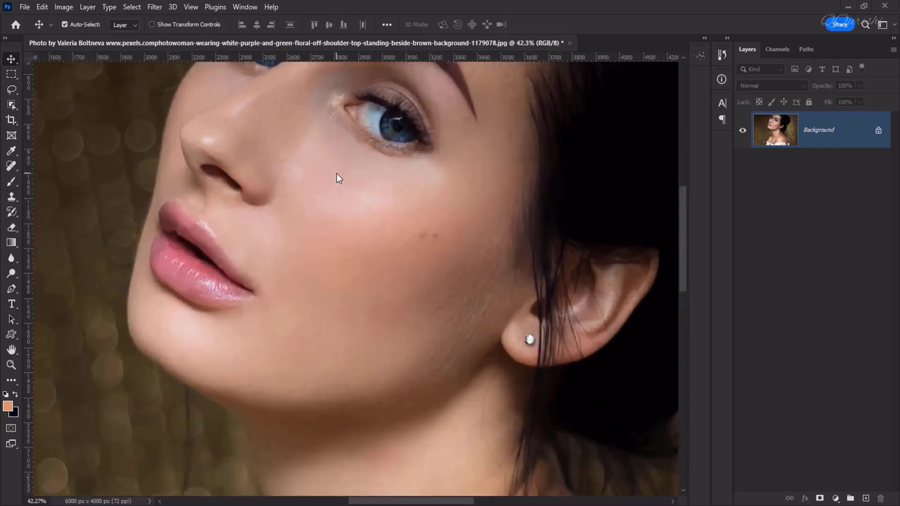
pyautogui.scroll(2, 337, 174)
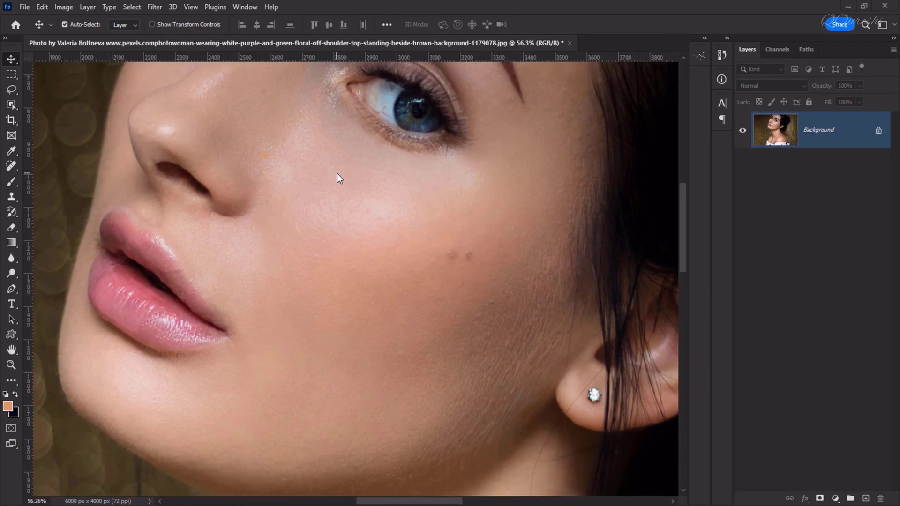
pyautogui.scroll(-2, 337, 174)
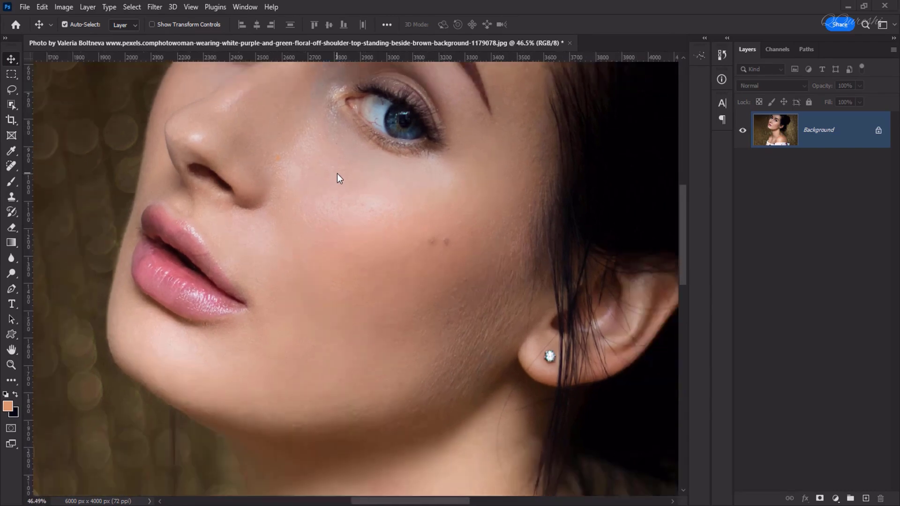
pyautogui.scroll(-1, 337, 174)
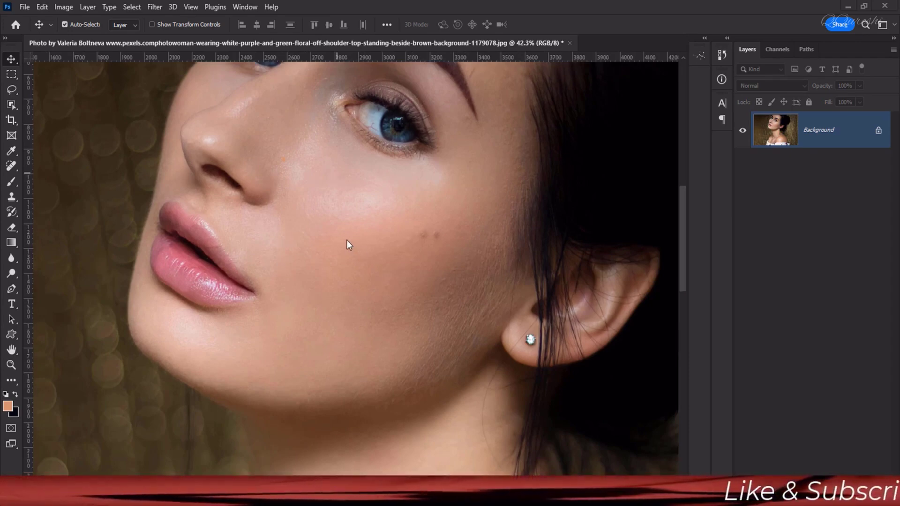
pyautogui.scroll(5, 348, 240)
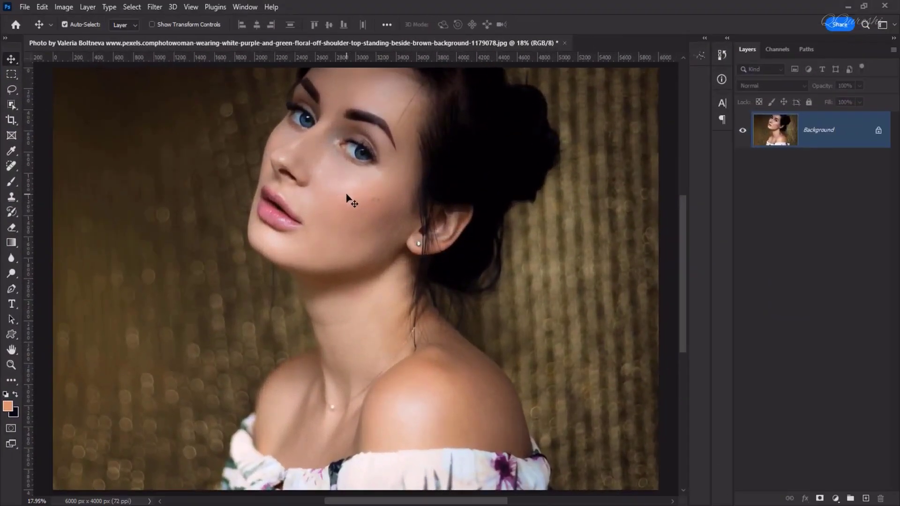
pyautogui.scroll(4, 352, 195)
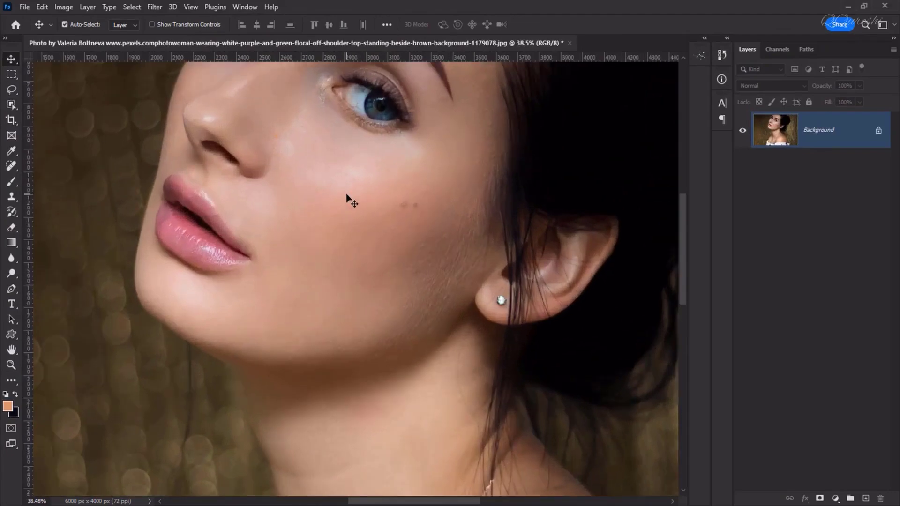
pyautogui.scroll(-4, 348, 196)
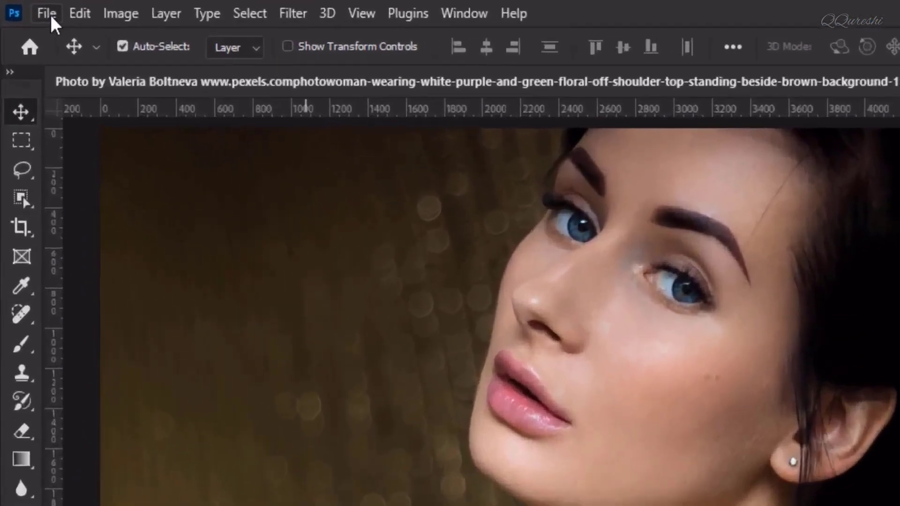
# - Create a 100 x 100 pixel RGB document at 72 ppi with a custom 50% gray background (808080)
pyautogui.click(27, 7)
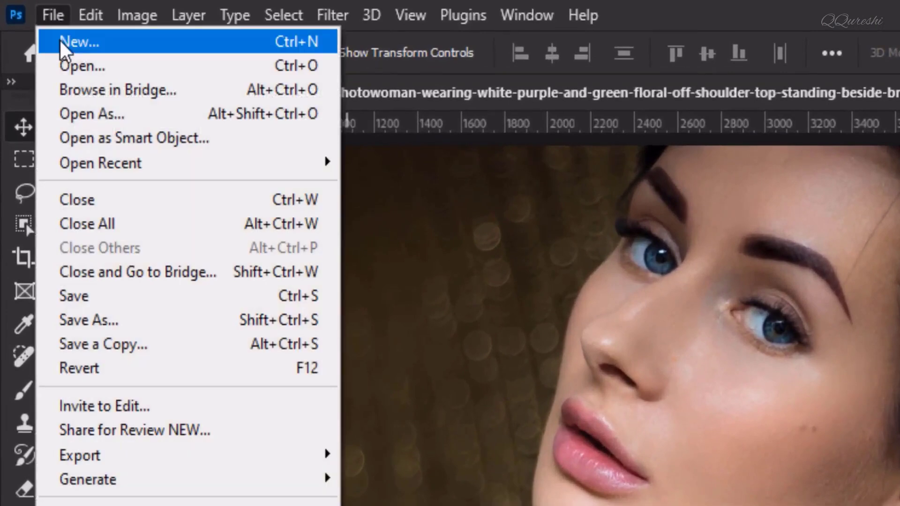
pyautogui.click(61, 42)
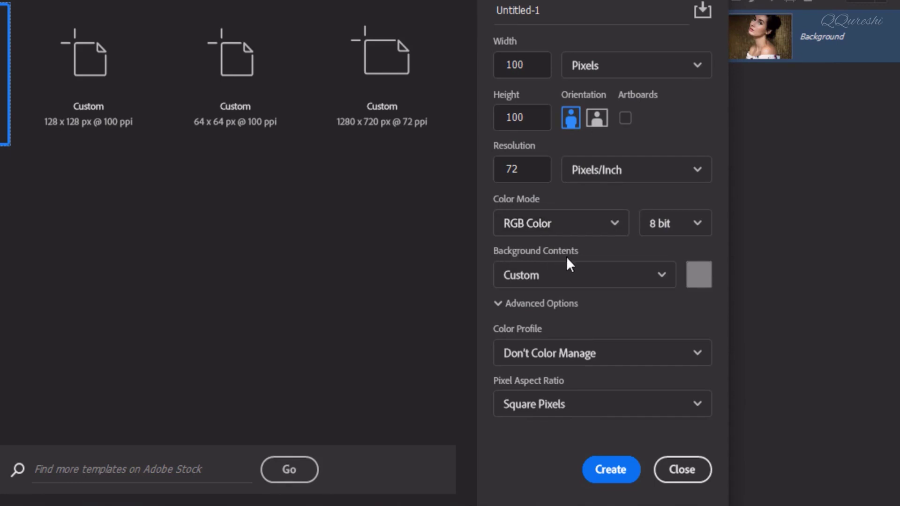
pyautogui.click(564, 283)
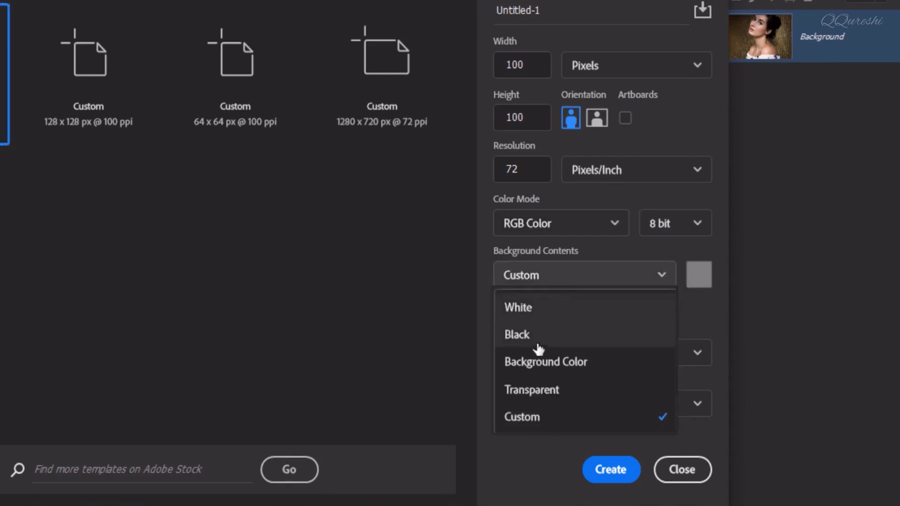
pyautogui.click(543, 419)
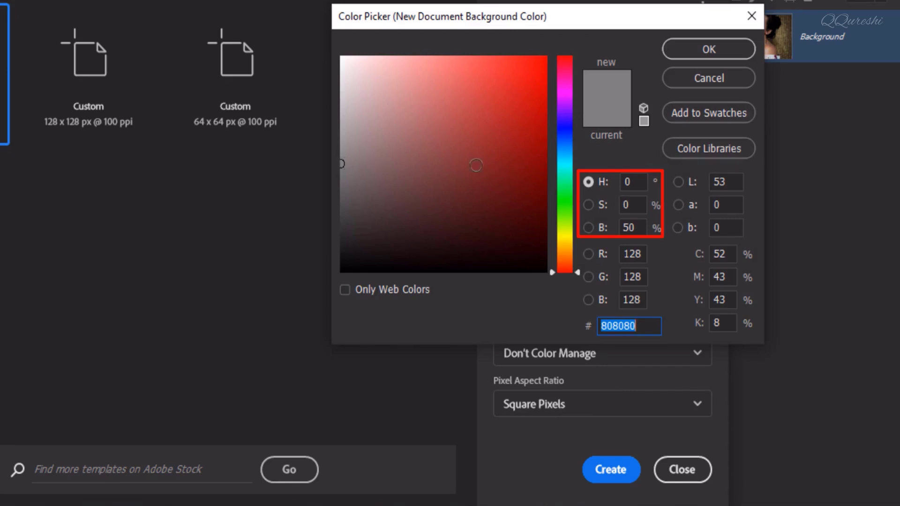
pyautogui.doubleClick(637, 229)
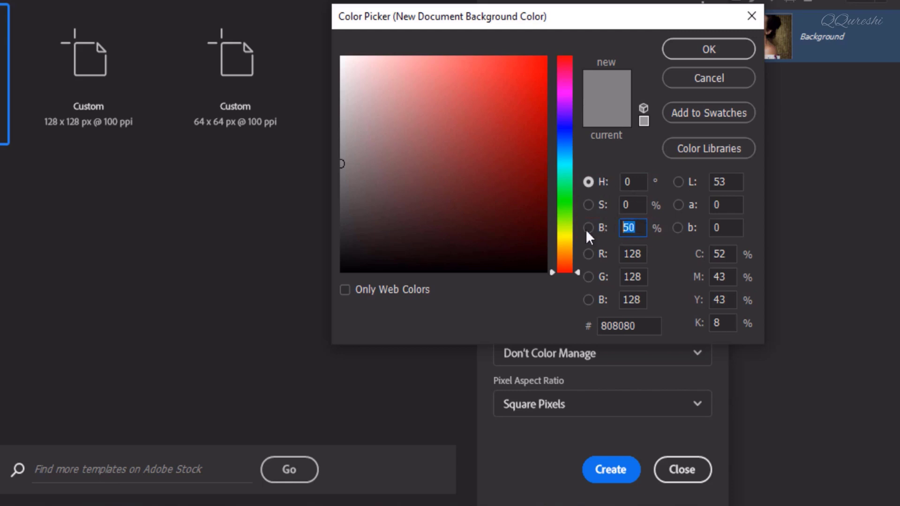
pyautogui.click(711, 50)
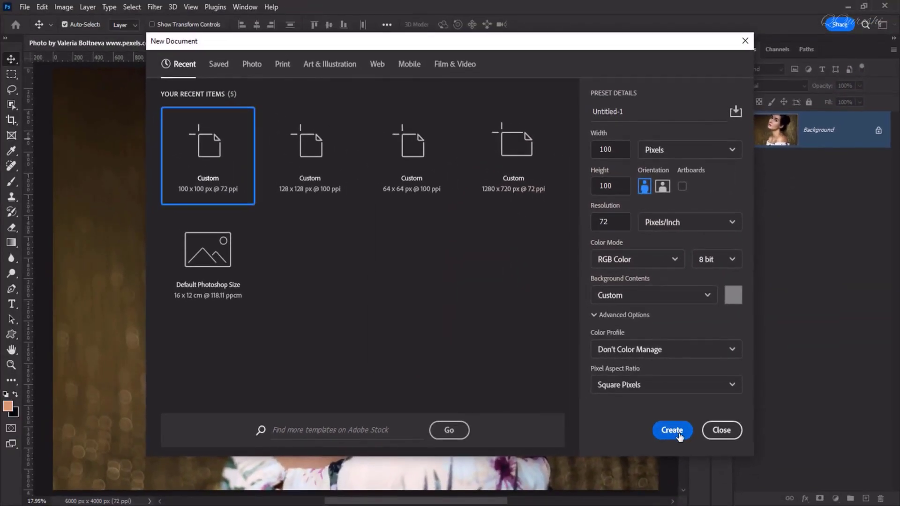
pyautogui.click(678, 434)
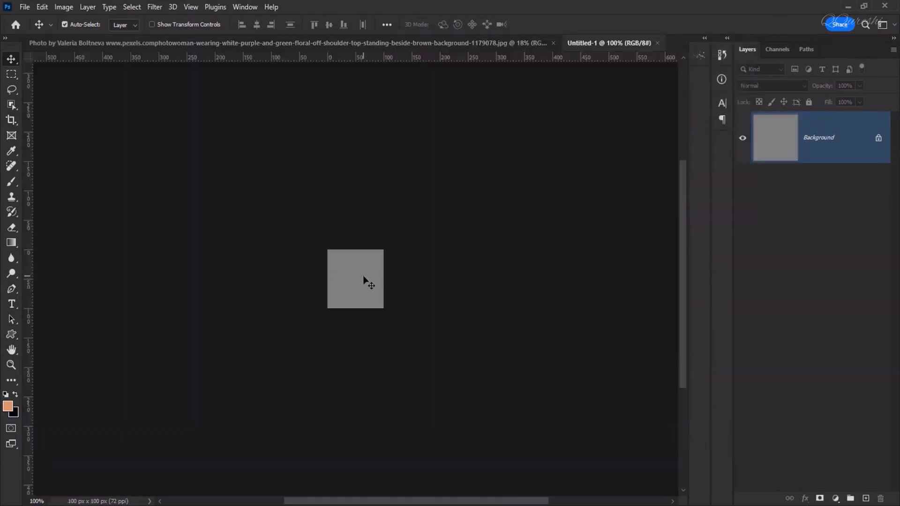
# - Apply the Texturizer filter to the gray background with Sandstone texture, 100% scaling, relief 7 and Top Left light
pyautogui.click(155, 8)
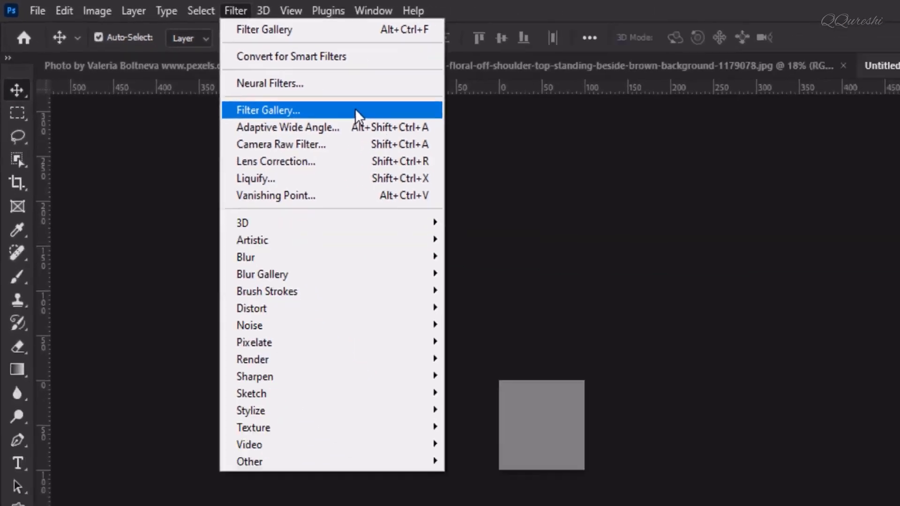
pyautogui.click(559, 174)
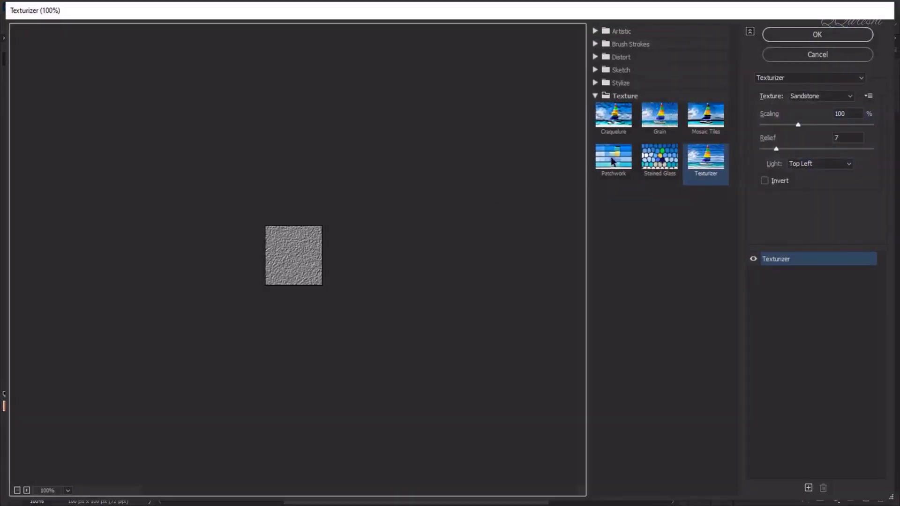
pyautogui.click(623, 97)
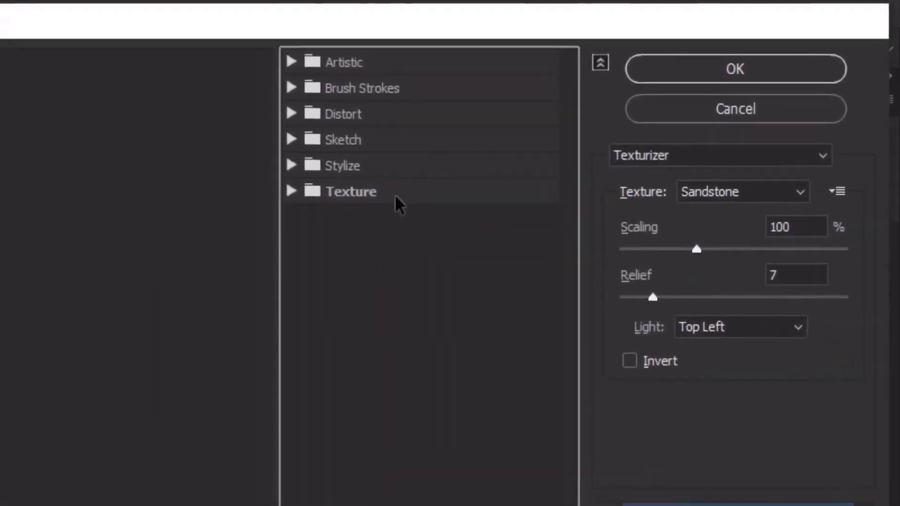
pyautogui.click(291, 189)
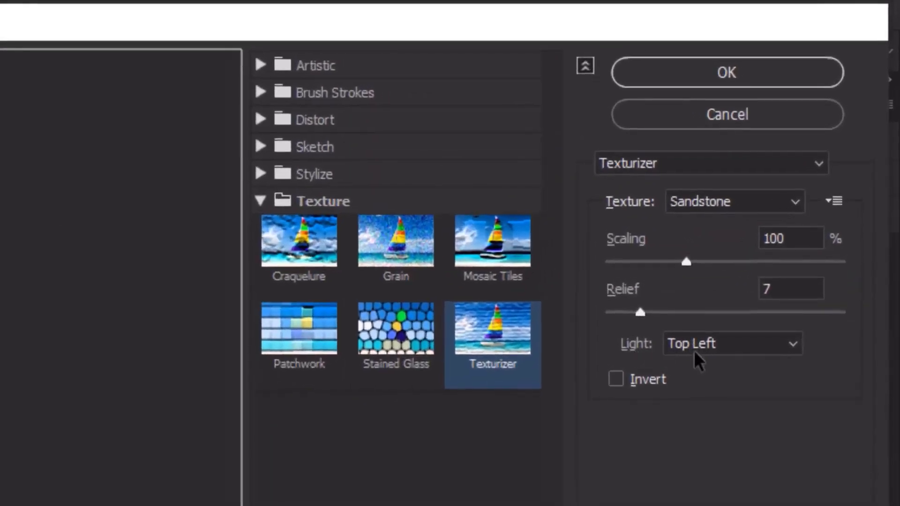
pyautogui.click(702, 345)
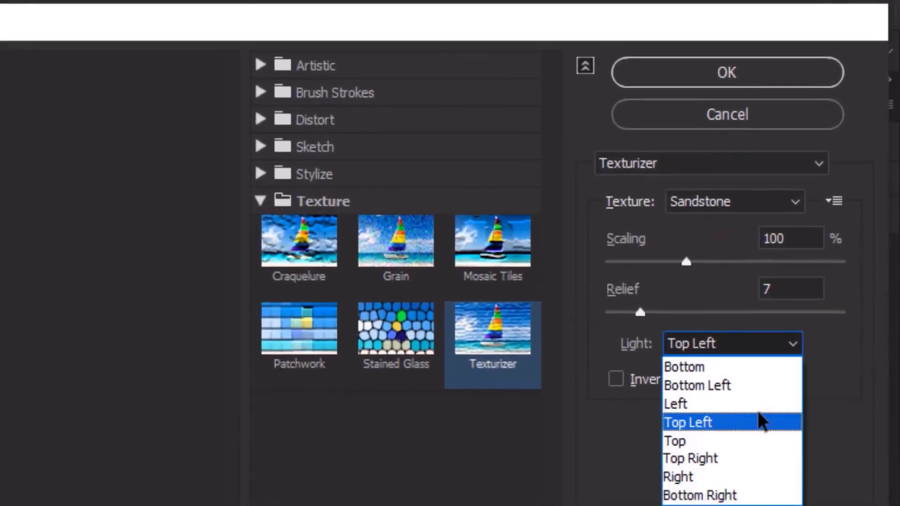
pyautogui.click(739, 421)
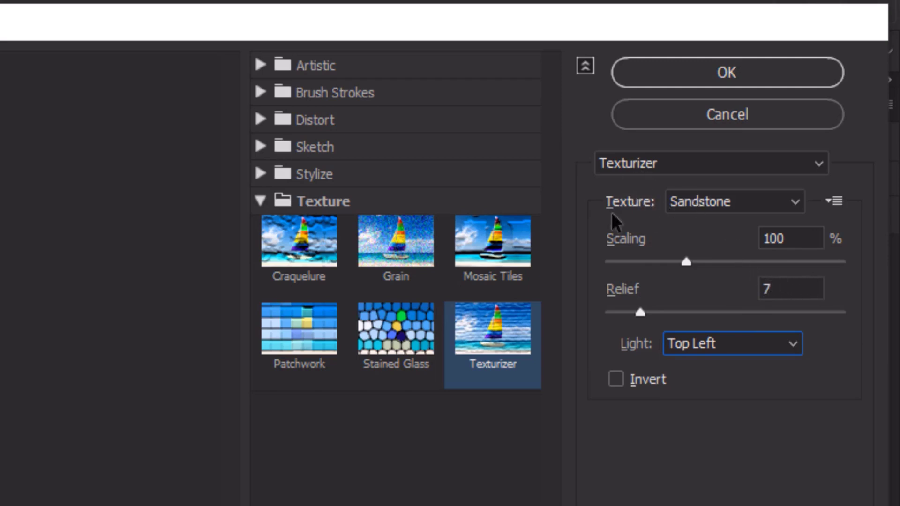
pyautogui.click(737, 199)
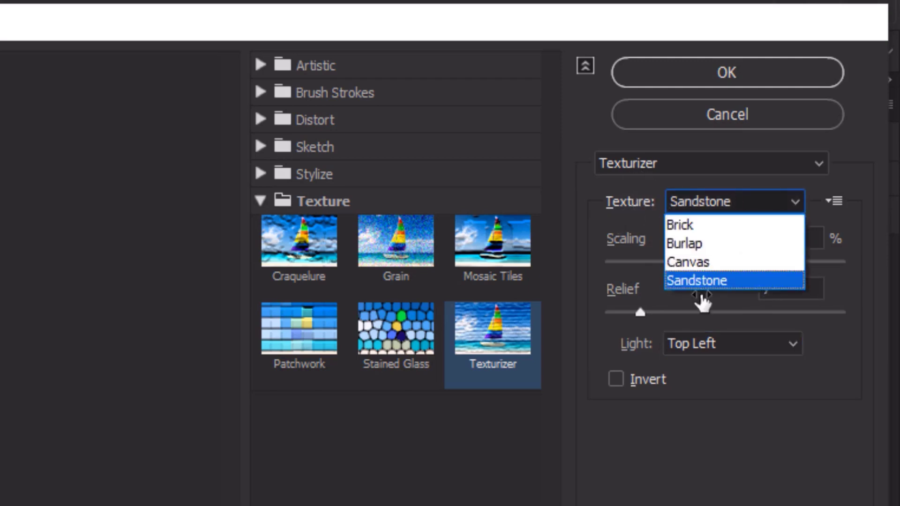
pyautogui.click(750, 281)
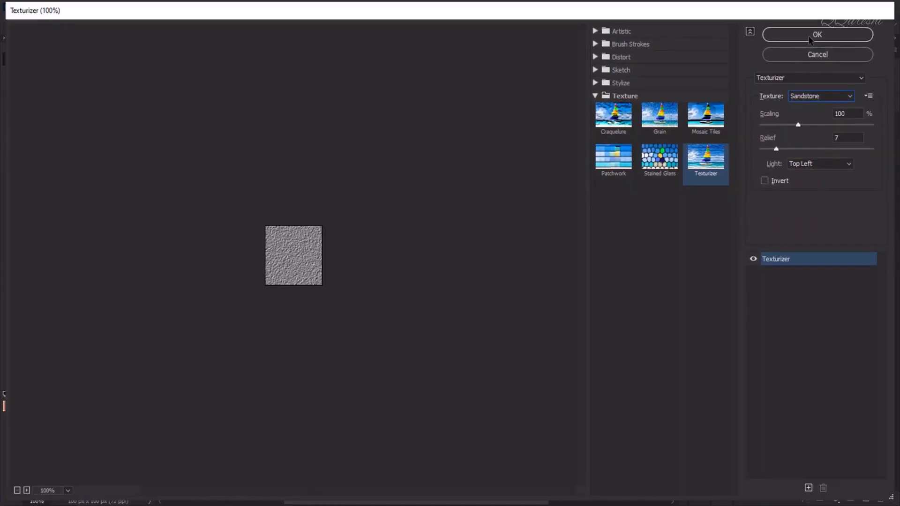
pyautogui.click(809, 37)
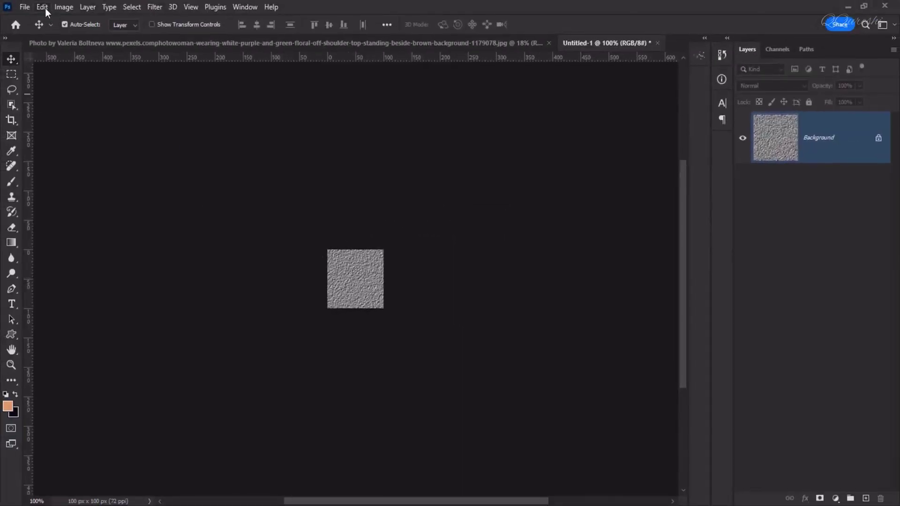
# - Define the textured gray square as a pattern named "skin texture" and close its document without saving
pyautogui.click(43, 7)
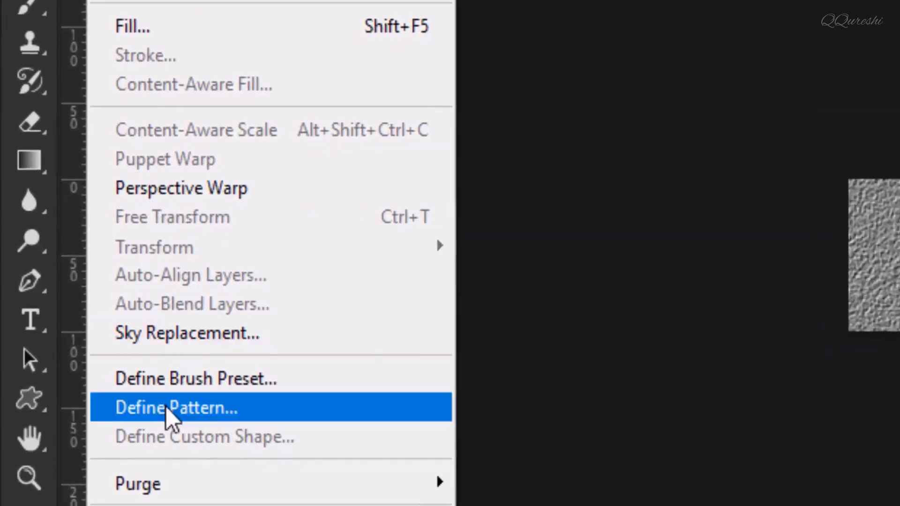
pyautogui.click(170, 417)
pyautogui.write('skin ')
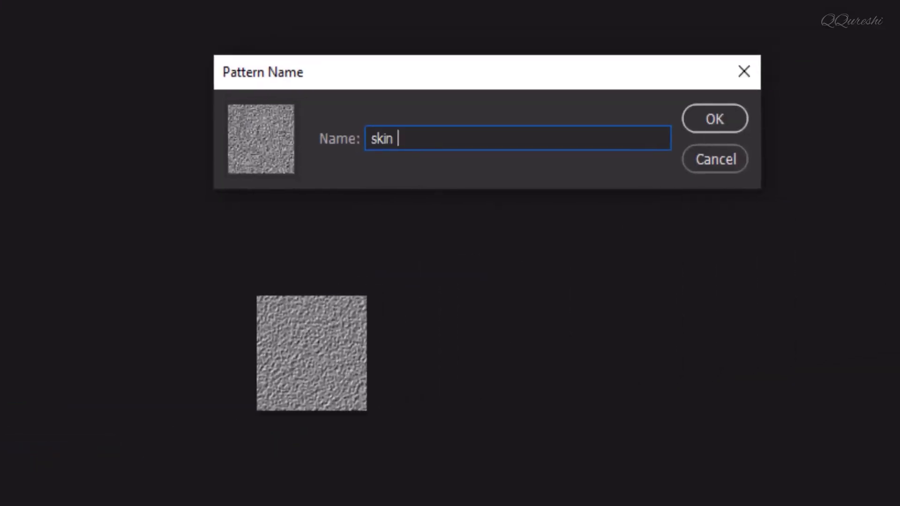
pyautogui.write('texture')
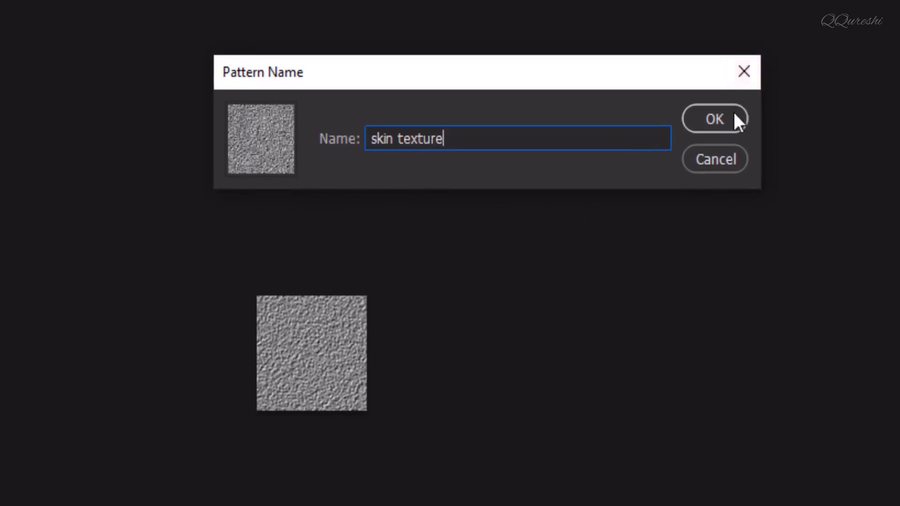
pyautogui.click(726, 117)
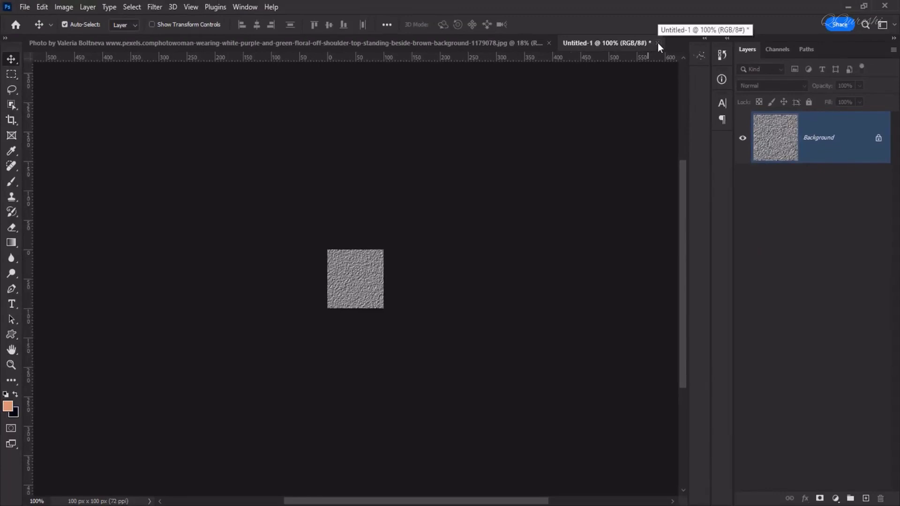
pyautogui.click(657, 43)
pyautogui.click(458, 196)
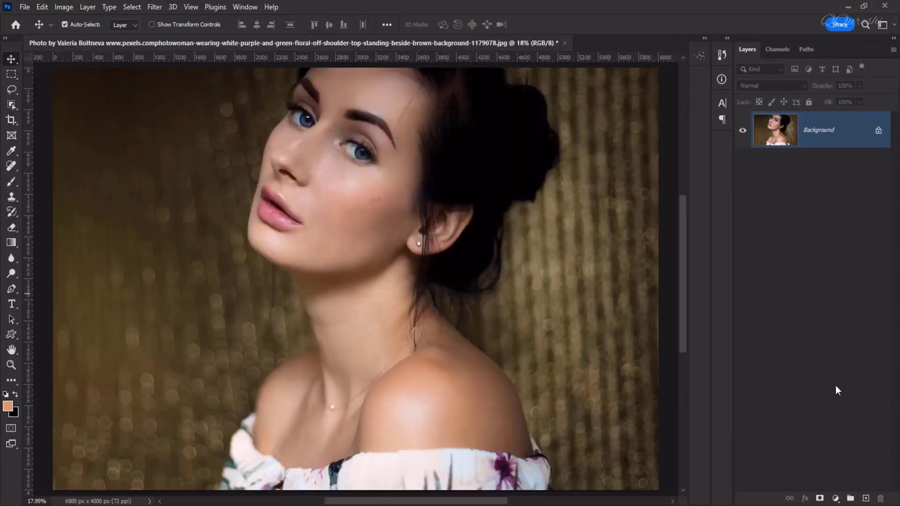
# - Add a Pattern fill layer above the portrait using the gray skin texture pattern at 0° angle and 100% scale
pyautogui.click(836, 499)
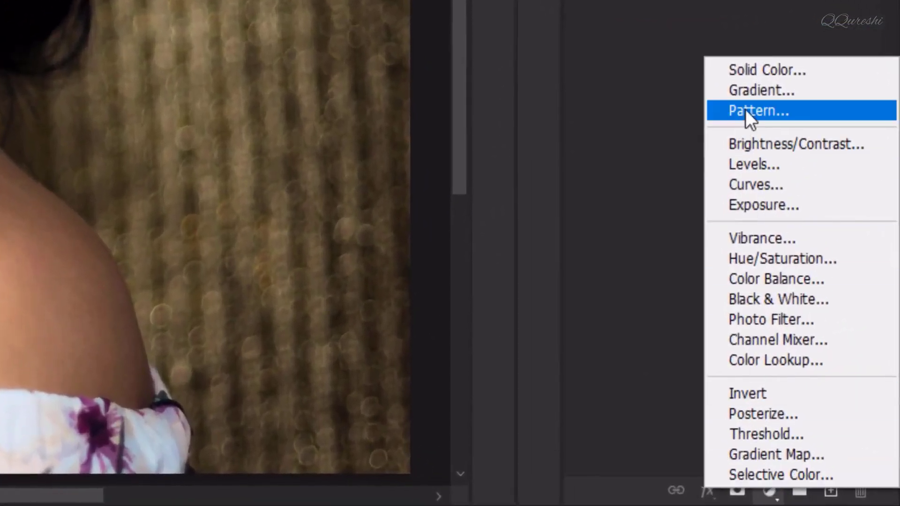
pyautogui.click(745, 108)
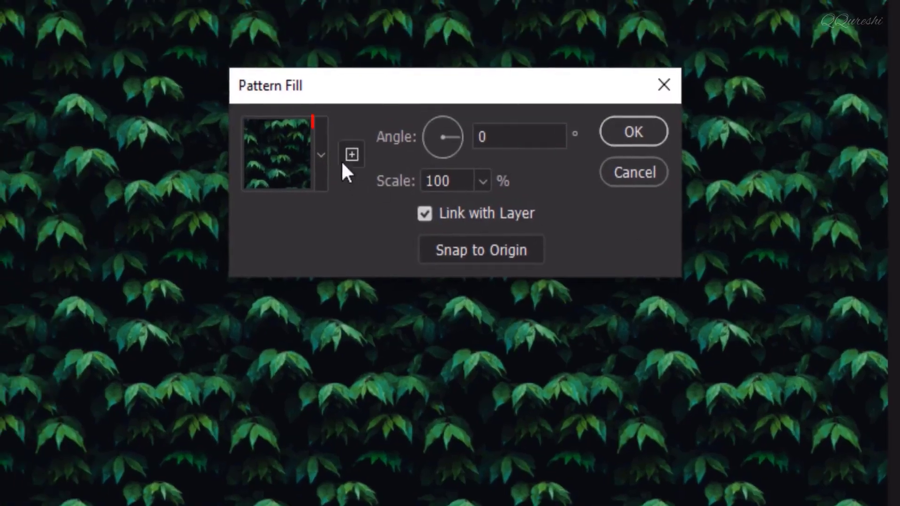
pyautogui.click(319, 150)
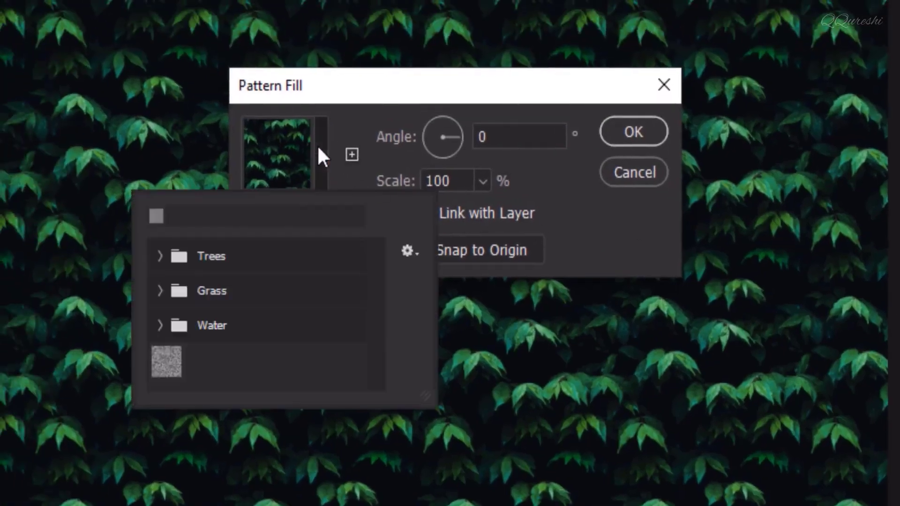
pyautogui.click(168, 364)
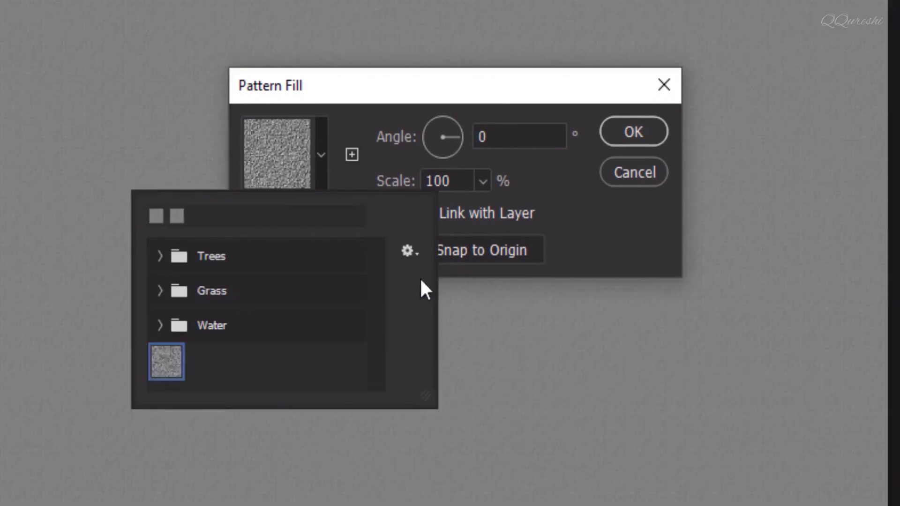
pyautogui.click(565, 190)
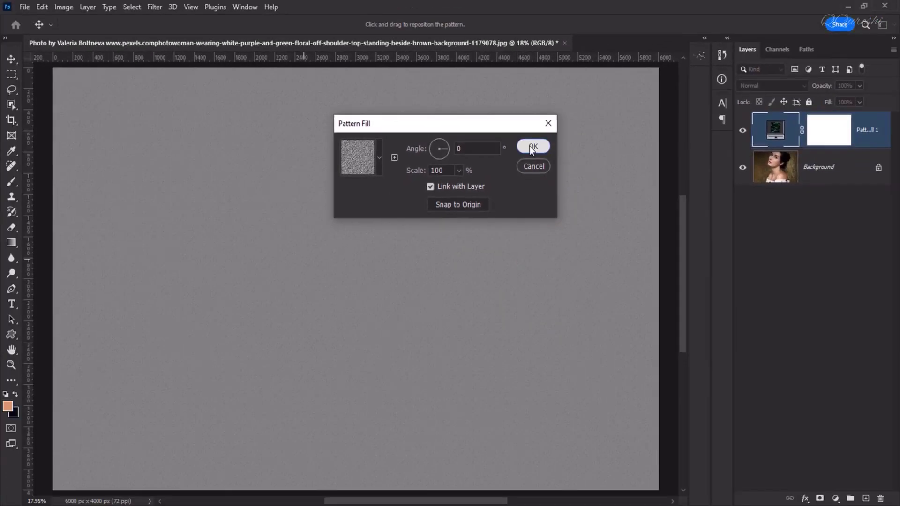
pyautogui.click(533, 147)
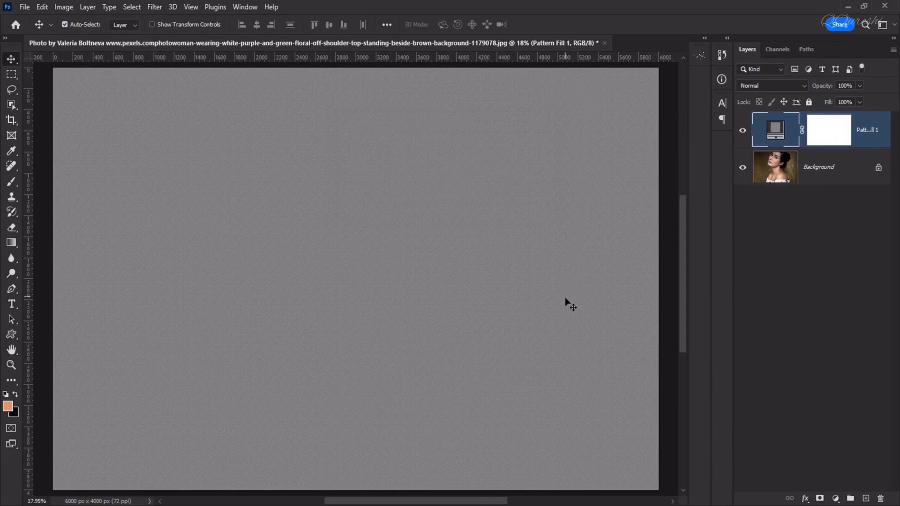
# - Set the pattern fill layer's blend mode to Overlay and compare the face with the layer hidden and shown
pyautogui.click(772, 85)
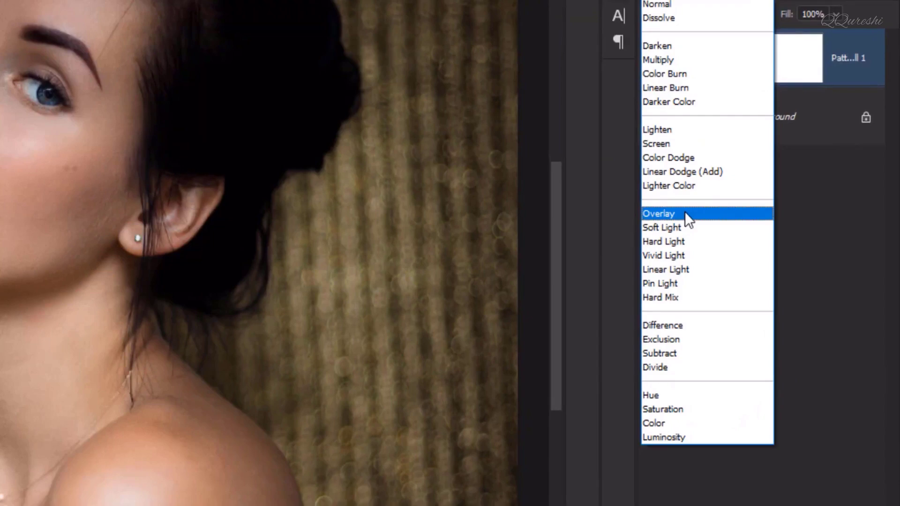
pyautogui.click(684, 213)
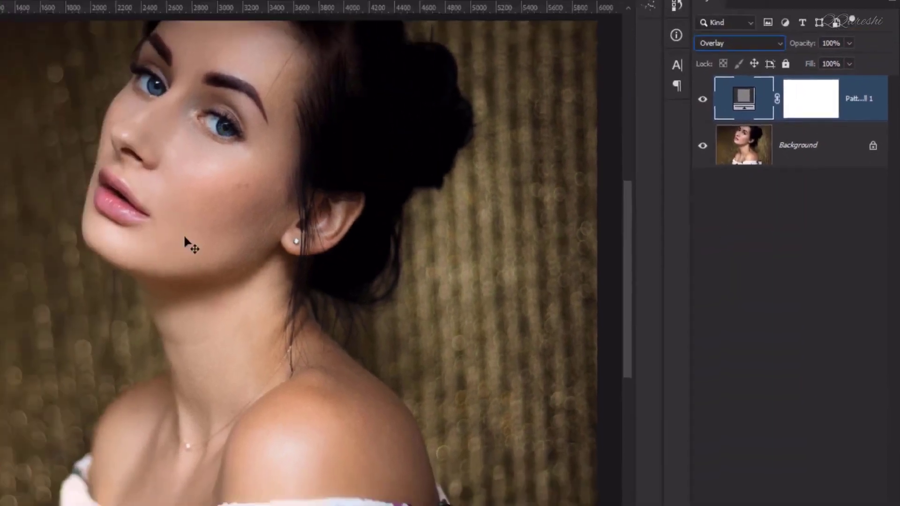
pyautogui.scroll(8, 349, 190)
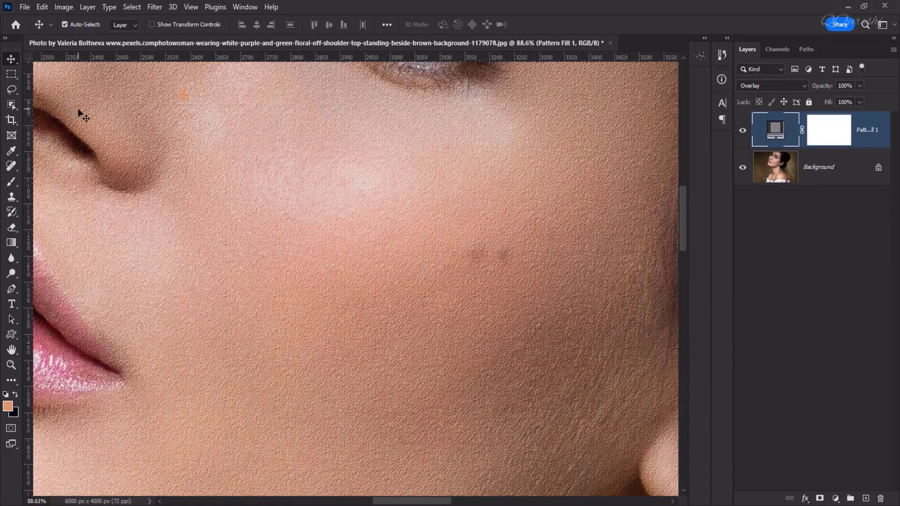
pyautogui.moveTo(80, 114); pyautogui.dragTo(197, 169)
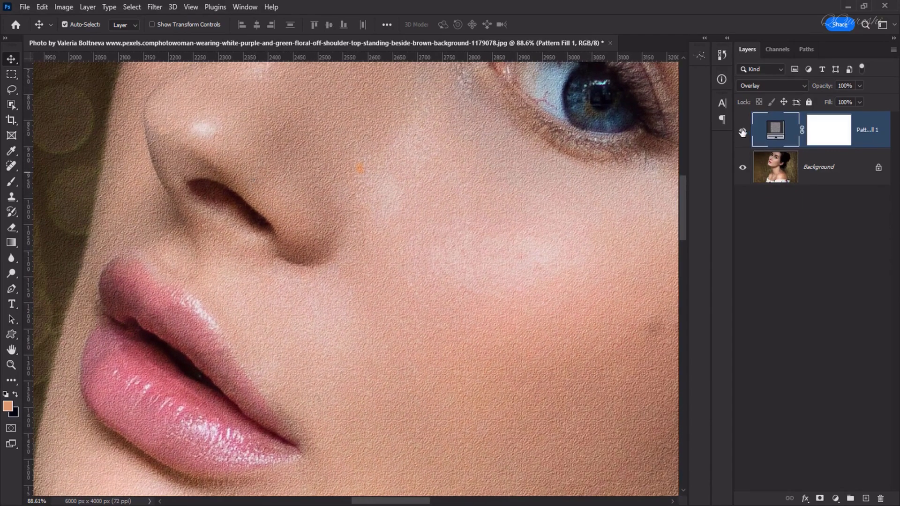
pyautogui.click(742, 131)
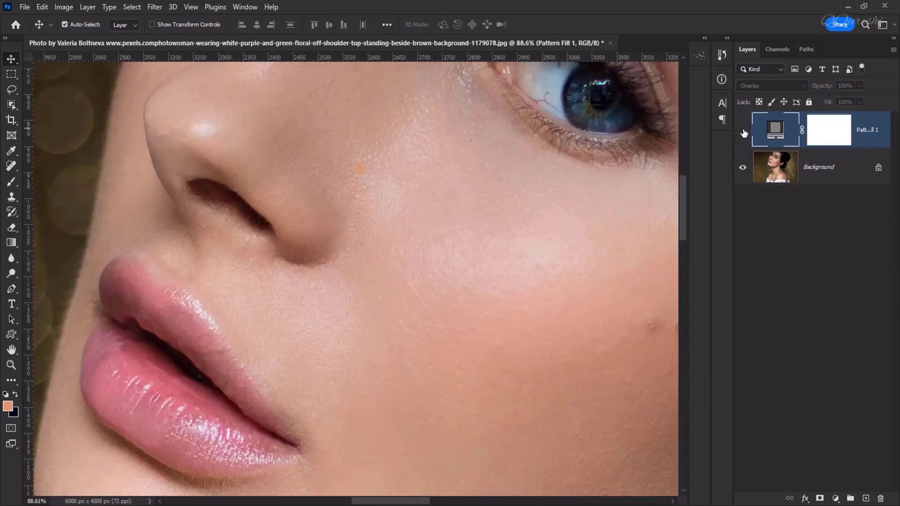
pyautogui.click(743, 133)
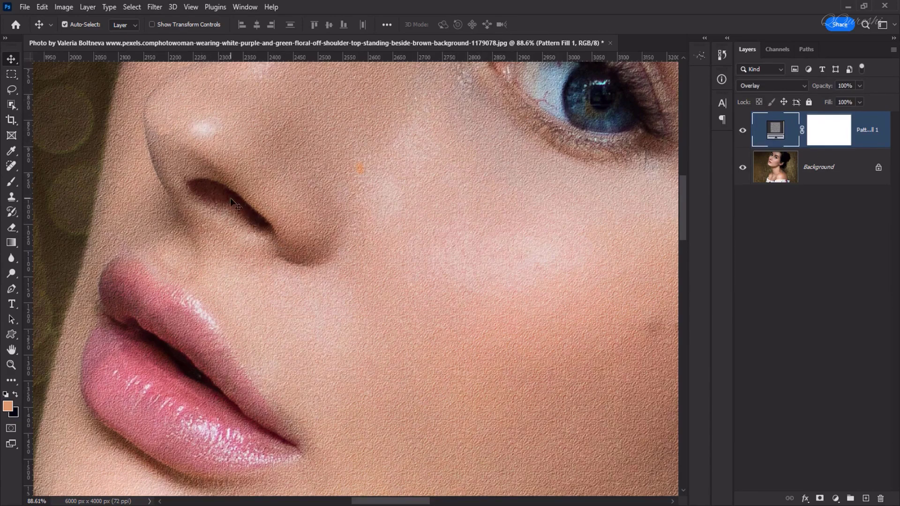
# - Rasterize the pattern fill layer and open its blending options
pyautogui.rightClick(871, 130)
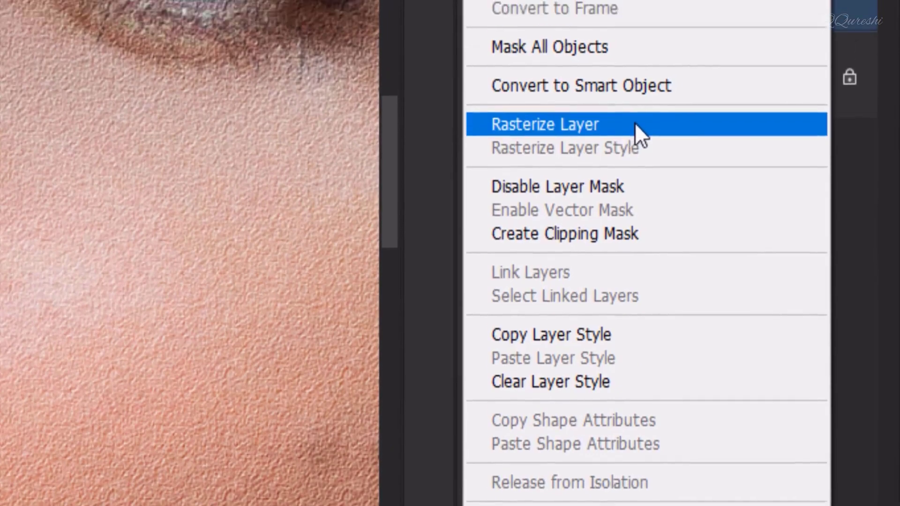
pyautogui.click(636, 99)
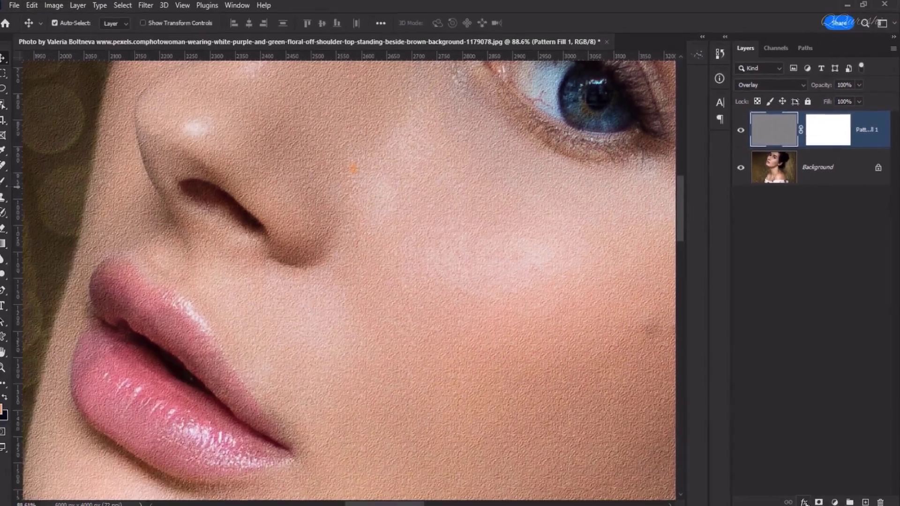
pyautogui.click(805, 500)
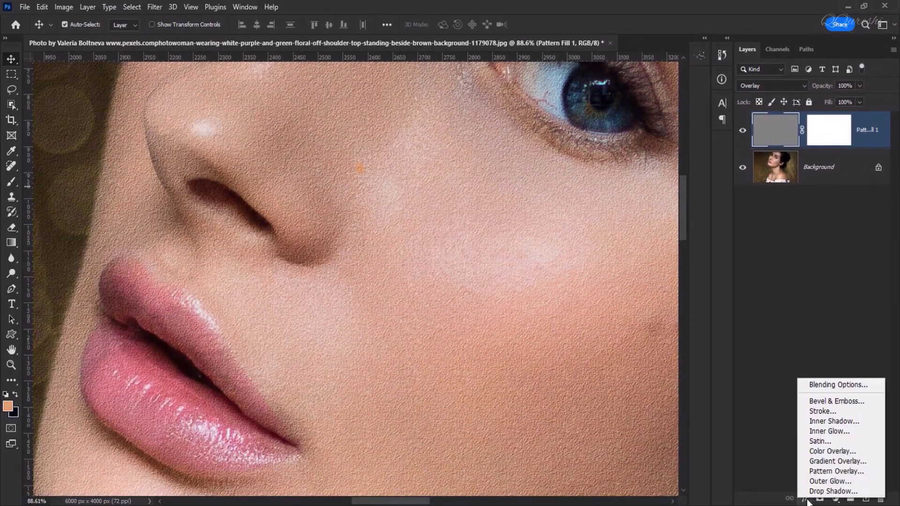
pyautogui.click(817, 385)
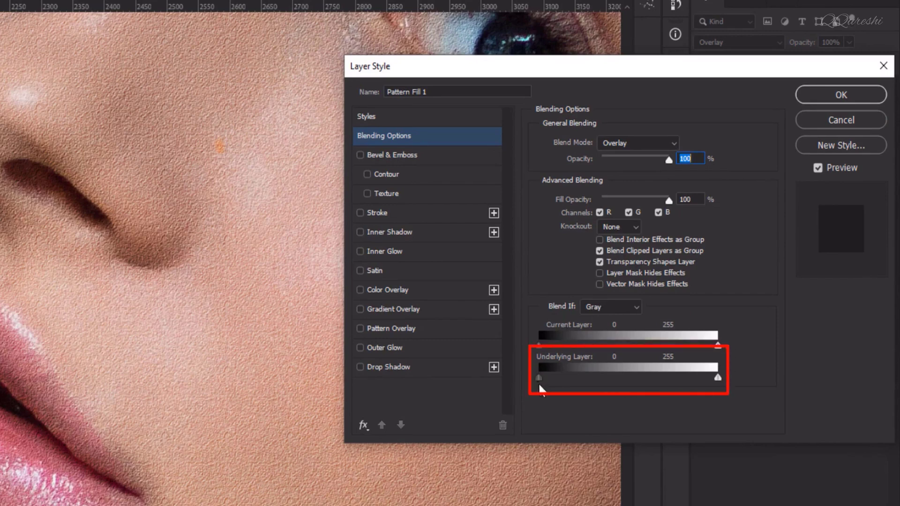
# - Split the underlying layer's dark Blend If slider to 72 / 160 to fade the texture out of the shadows
pyautogui.moveTo(539, 379); pyautogui.dragTo(612, 381)
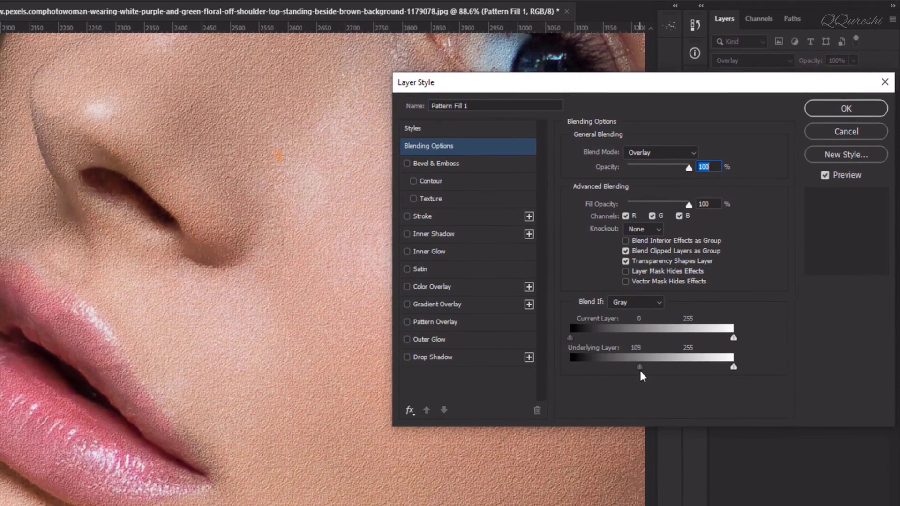
pyautogui.moveTo(641, 366); pyautogui.dragTo(643, 368)
pyautogui.moveTo(260, 137); pyautogui.dragTo(183, 302)
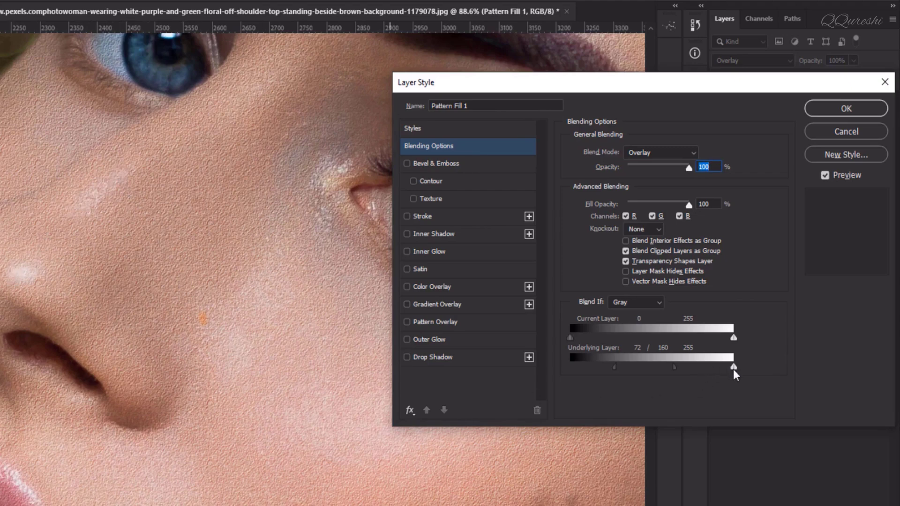
# - Split the underlying layer's light Blend If slider to 137 / 236 and apply the layer style
pyautogui.moveTo(732, 366); pyautogui.dragTo(719, 371)
pyautogui.moveTo(686, 374); pyautogui.dragTo(679, 374)
pyautogui.press('alt')
pyautogui.moveTo(685, 366); pyautogui.dragTo(698, 370)
pyautogui.moveTo(679, 367); pyautogui.dragTo(668, 368)
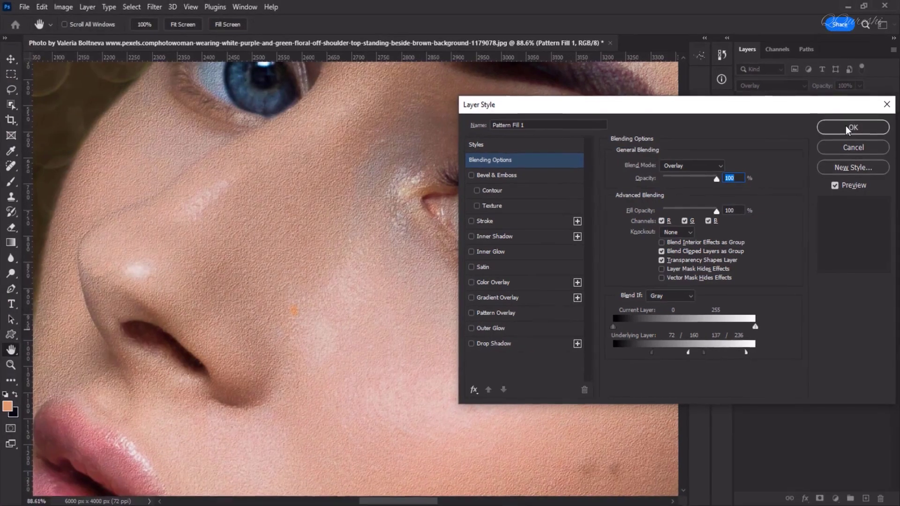
pyautogui.click(846, 108)
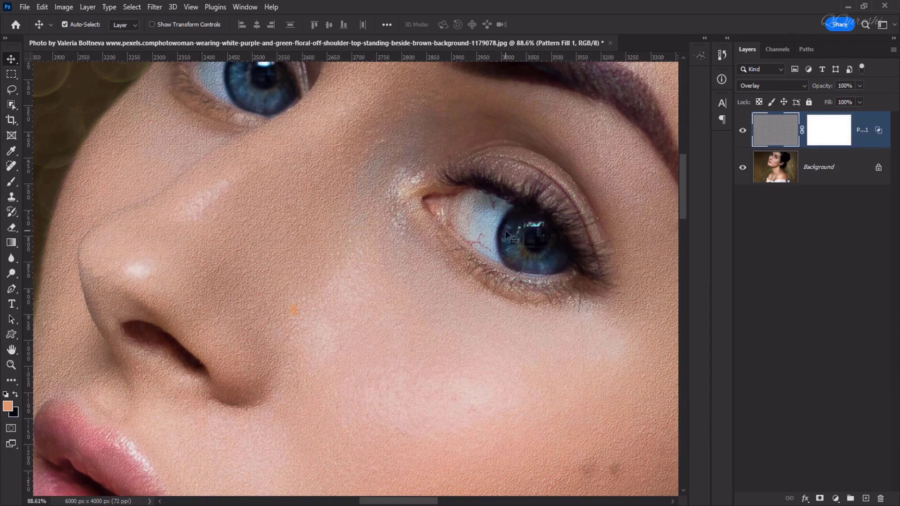
# - Target the texture layer's mask and choose the Brush tool with 0% hardness and black as the foreground color
pyautogui.hotkey('ctrl', '0')
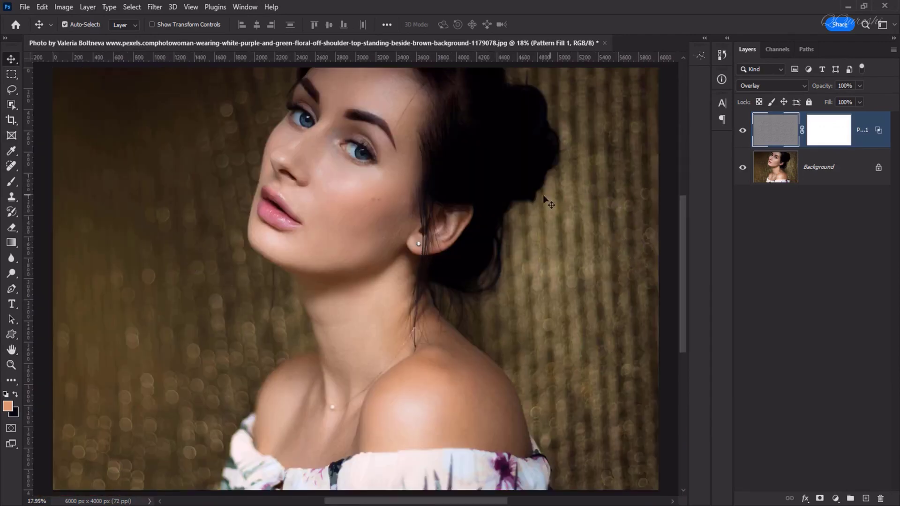
pyautogui.scroll(8, 546, 201)
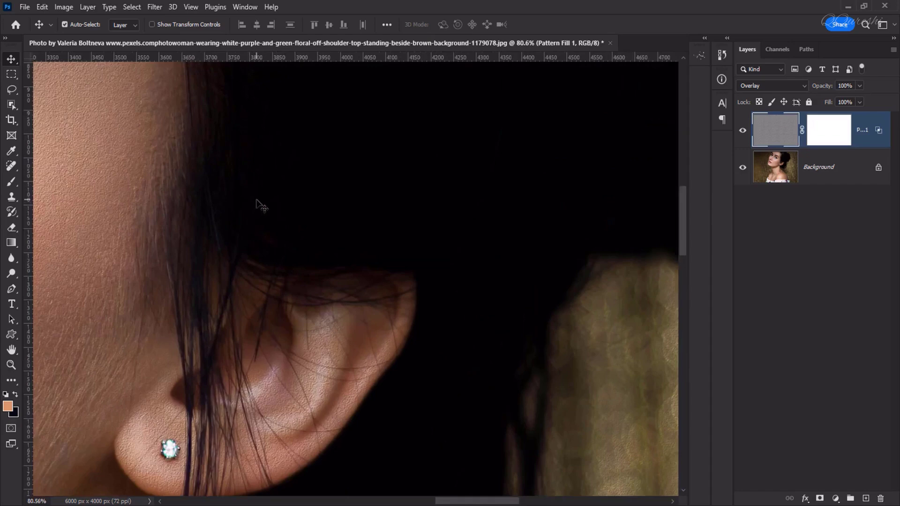
pyautogui.moveTo(237, 157); pyautogui.dragTo(333, 234)
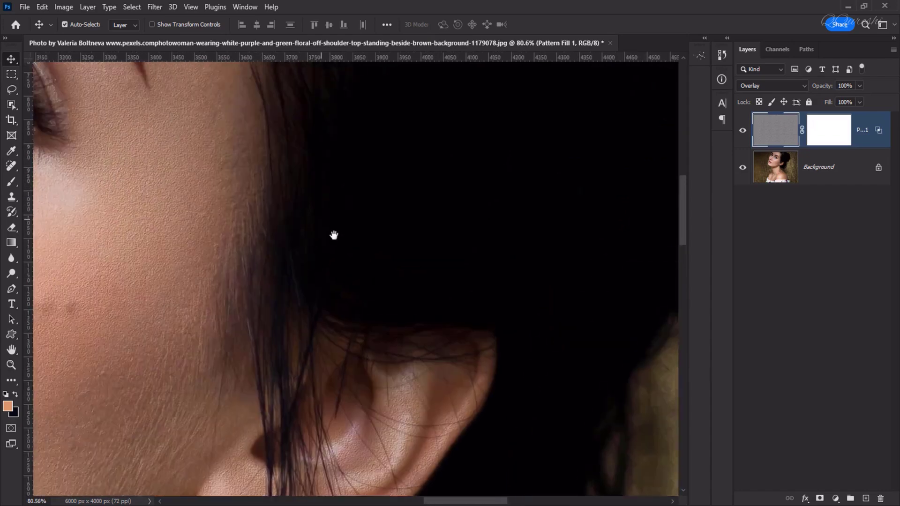
pyautogui.moveTo(225, 117); pyautogui.dragTo(487, 264)
pyautogui.moveTo(303, 186); pyautogui.dragTo(539, 216)
pyautogui.moveTo(323, 309); pyautogui.dragTo(392, 196)
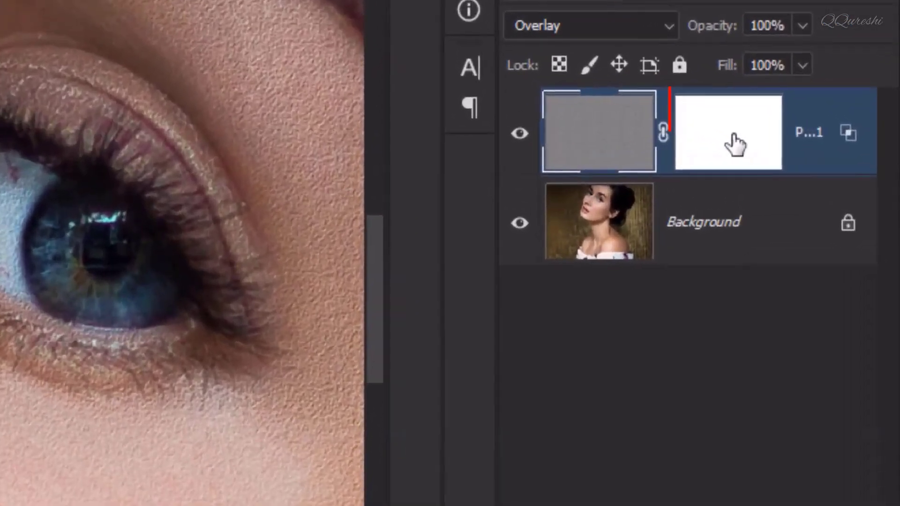
pyautogui.click(735, 145)
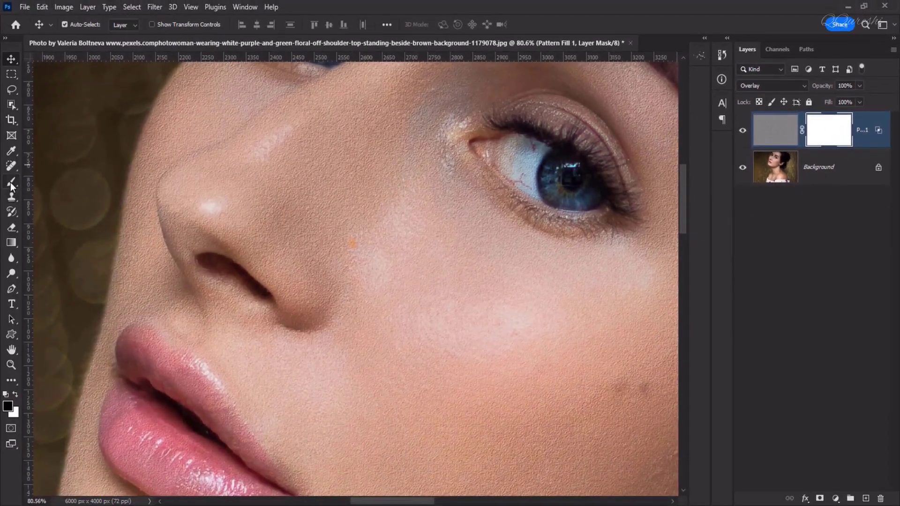
pyautogui.click(10, 182)
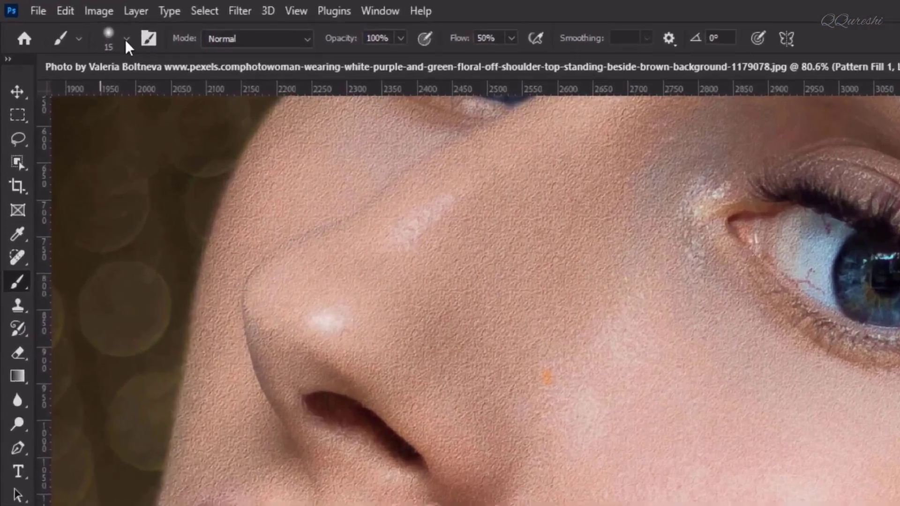
pyautogui.click(125, 39)
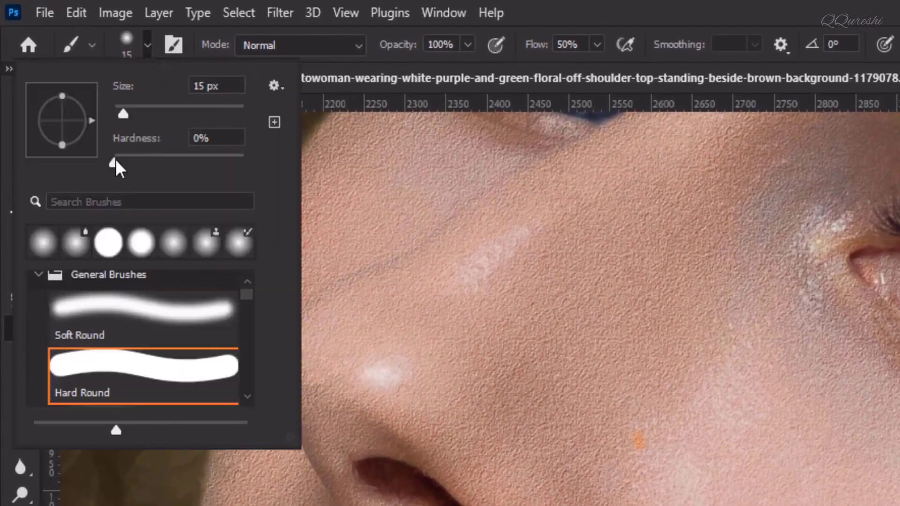
pyautogui.moveTo(115, 164); pyautogui.dragTo(96, 173)
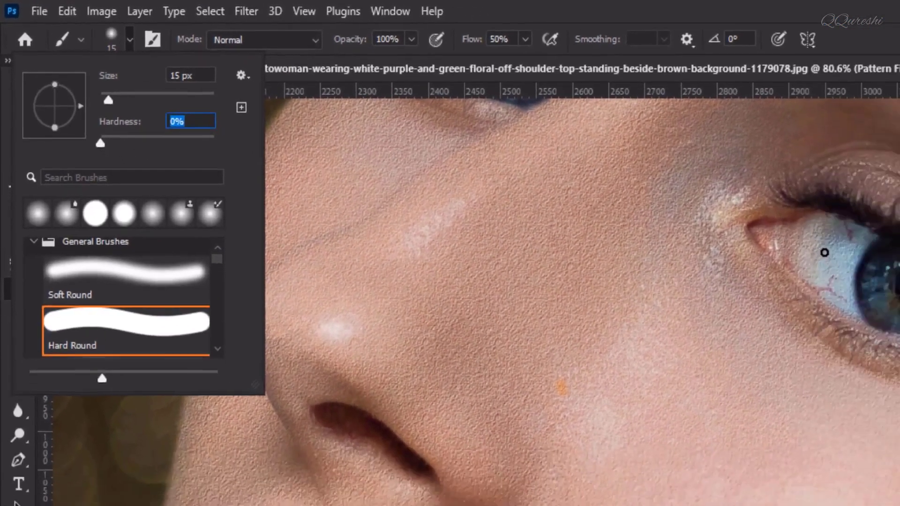
# - Mask the texture off the nearer eye and the nostril with a 45 px black brush
pyautogui.click(824, 253)
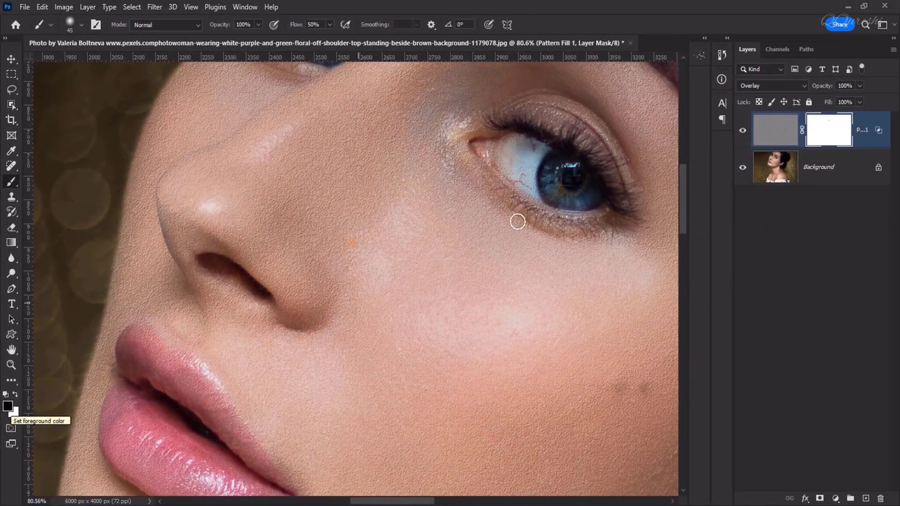
pyautogui.moveTo(525, 154)
pyautogui.mouseDown()
pyautogui.moveTo(480, 151)
pyautogui.moveTo(526, 184)
pyautogui.moveTo(576, 198)
pyautogui.moveTo(525, 171)
pyautogui.moveTo(544, 197)
pyautogui.moveTo(597, 200)
pyautogui.moveTo(570, 163)
pyautogui.moveTo(516, 144)
pyautogui.moveTo(553, 160)
pyautogui.moveTo(579, 186)
pyautogui.moveTo(564, 197)
pyautogui.moveTo(524, 167)
pyautogui.moveTo(577, 193)
pyautogui.moveTo(536, 192)
pyautogui.mouseUp()
pyautogui.moveTo(243, 277)
pyautogui.mouseDown()
pyautogui.moveTo(204, 260)
pyautogui.moveTo(263, 300)
pyautogui.moveTo(266, 283)
pyautogui.mouseUp()
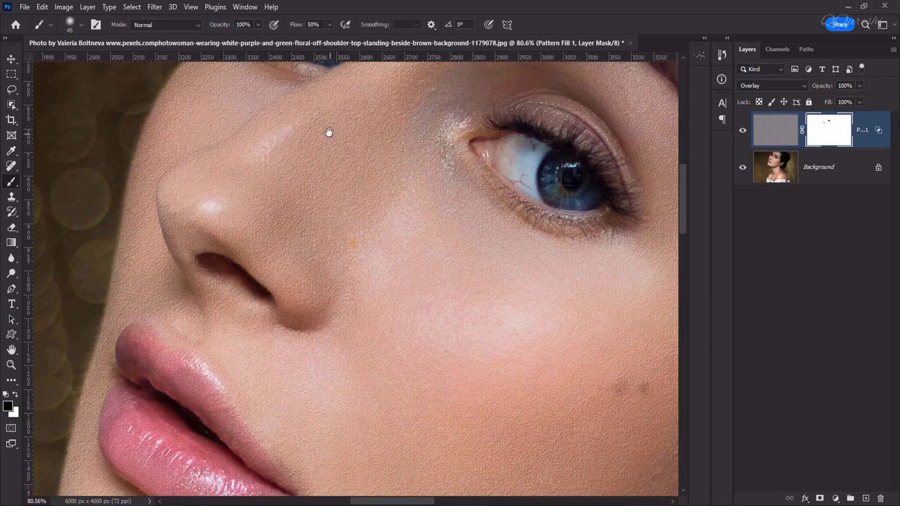
# - Mask the texture off the farther eye and the lips, enlarging the brush to 80 px
pyautogui.moveTo(343, 154); pyautogui.dragTo(451, 378)
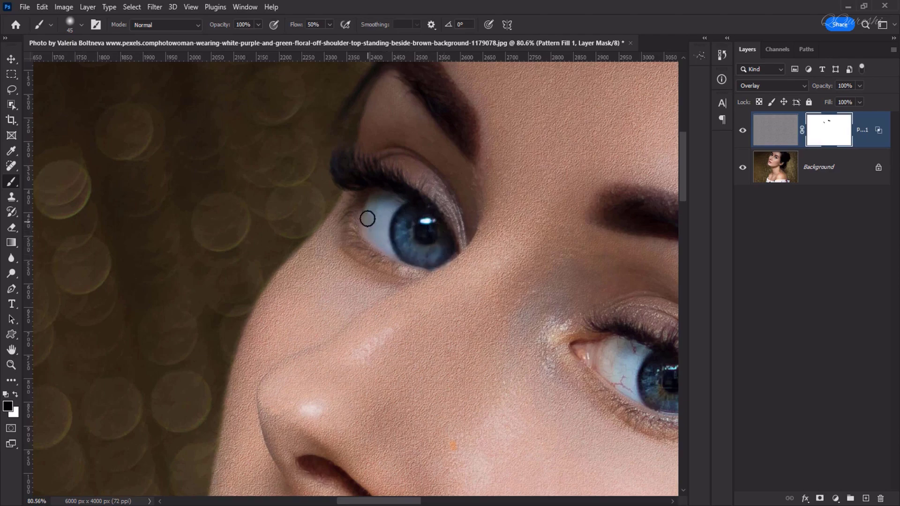
pyautogui.moveTo(415, 420); pyautogui.dragTo(381, 203)
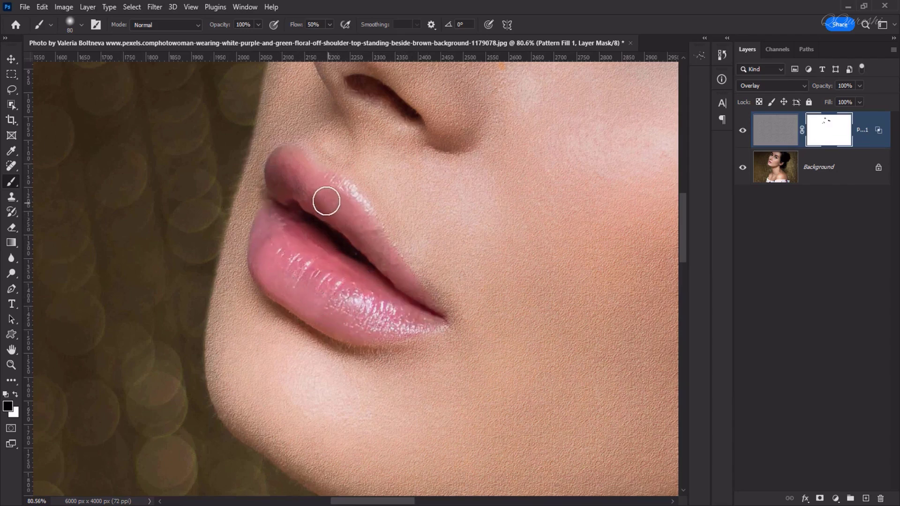
pyautogui.scroll(-4, 348, 271)
pyautogui.scroll(4, 411, 241)
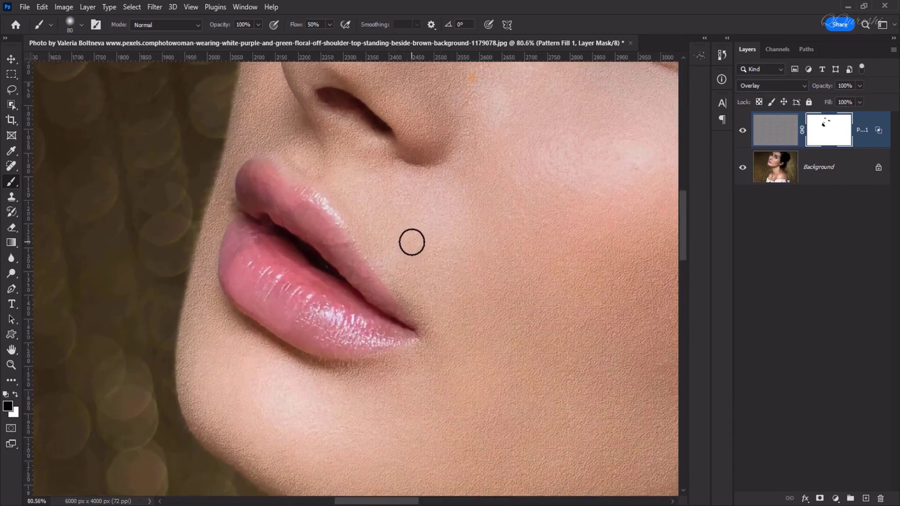
# - Toggle the texture layer's visibility to compare the face, and inspect the skin along the forehead, hairline and jaw
pyautogui.moveTo(443, 188); pyautogui.dragTo(418, 370)
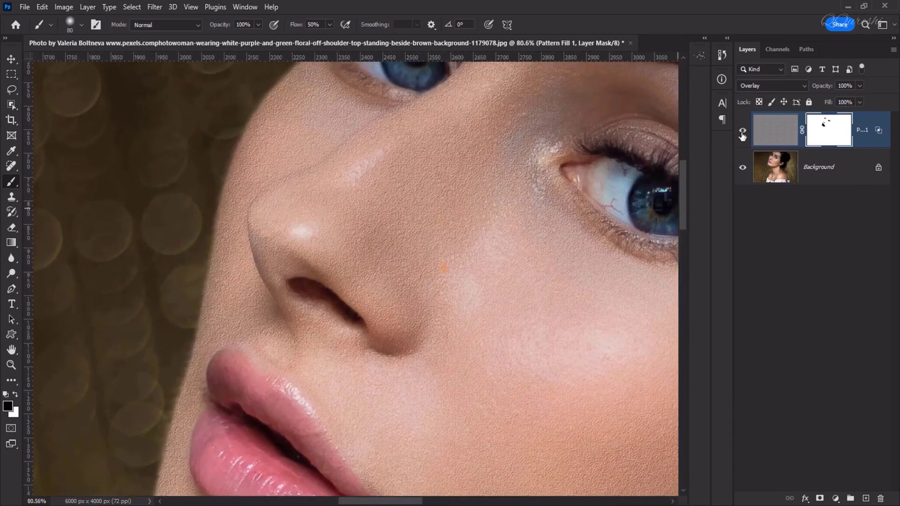
pyautogui.click(743, 133)
pyautogui.moveTo(590, 136); pyautogui.dragTo(278, 437)
pyautogui.moveTo(564, 317); pyautogui.dragTo(350, 241)
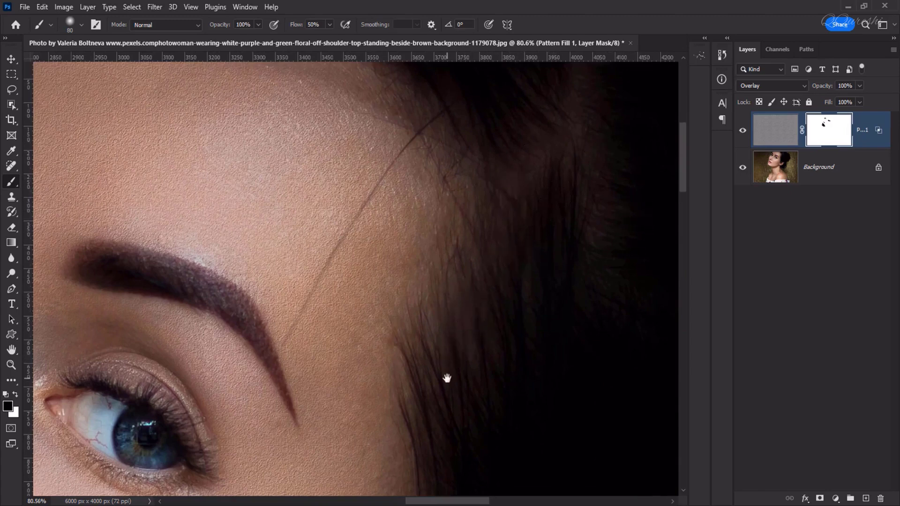
pyautogui.moveTo(447, 378)
pyautogui.mouseDown()
pyautogui.moveTo(498, 201)
pyautogui.moveTo(494, 431)
pyautogui.moveTo(507, 141)
pyautogui.moveTo(474, 313)
pyautogui.moveTo(542, 148)
pyautogui.mouseUp()
pyautogui.moveTo(474, 315)
pyautogui.mouseDown()
pyautogui.moveTo(564, 138)
pyautogui.moveTo(580, 157)
pyautogui.mouseUp()
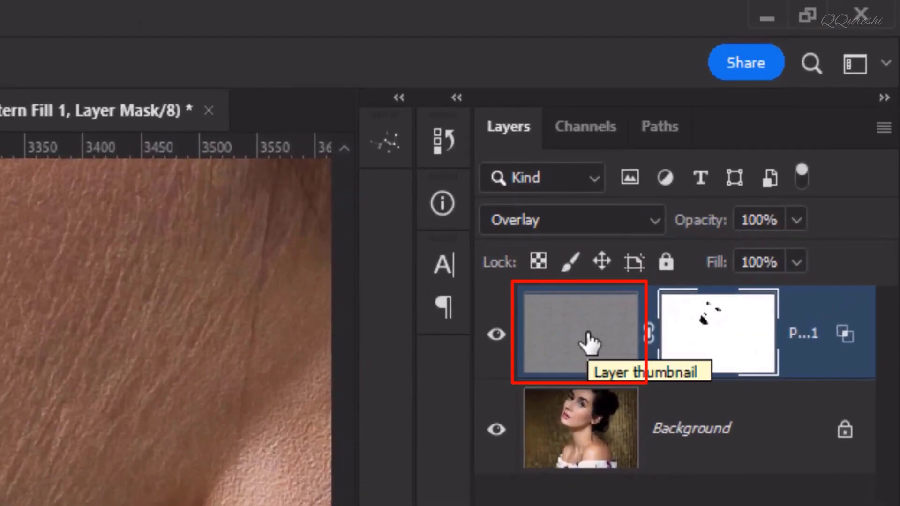
# - Target the texture layer itself instead of its mask and soften the texture along the jaw with a 250 px Blur tool at 50% strength
pyautogui.click(588, 342)
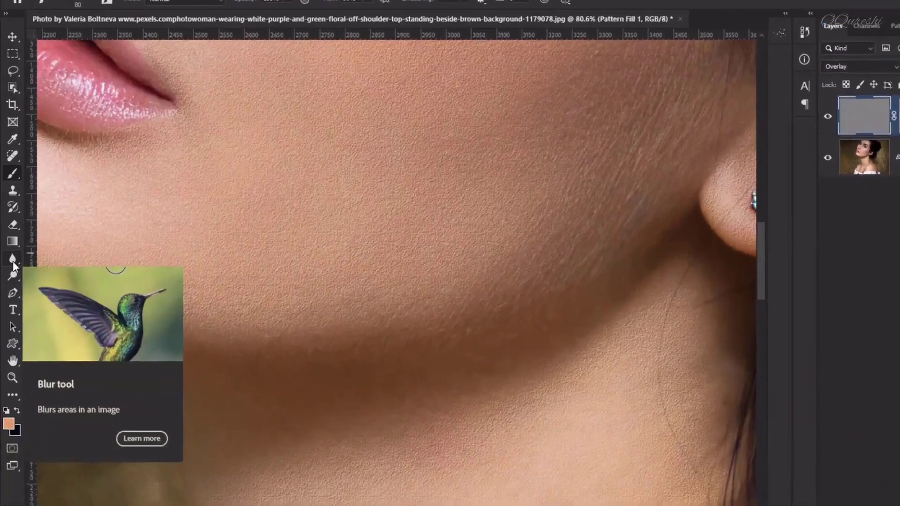
pyautogui.rightClick(11, 261)
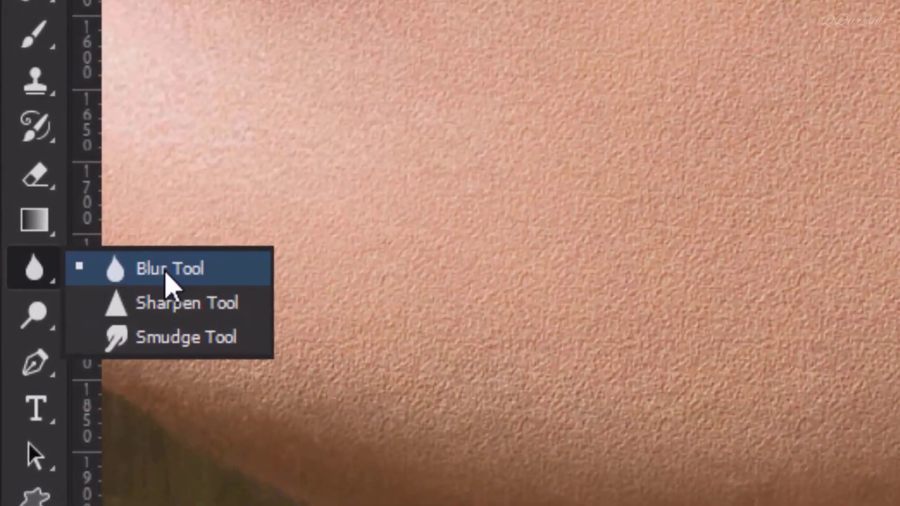
pyautogui.click(166, 281)
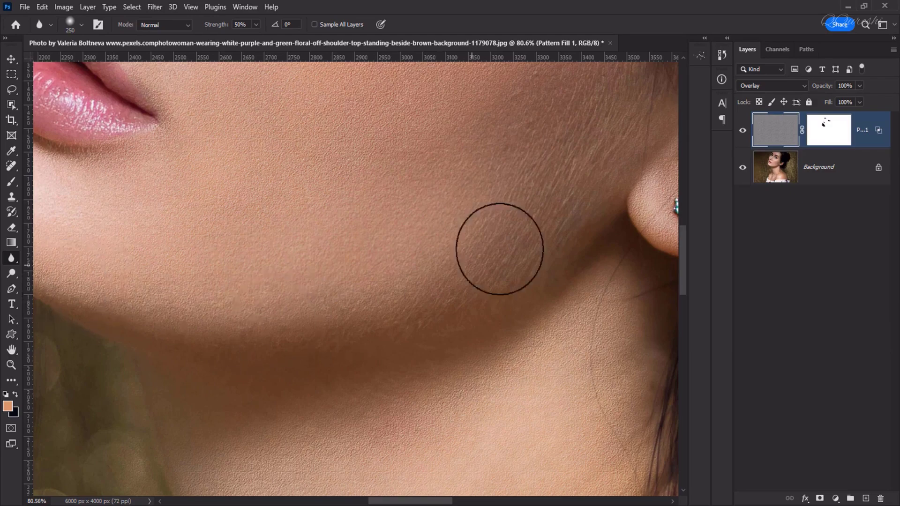
pyautogui.moveTo(572, 160); pyautogui.dragTo(383, 233)
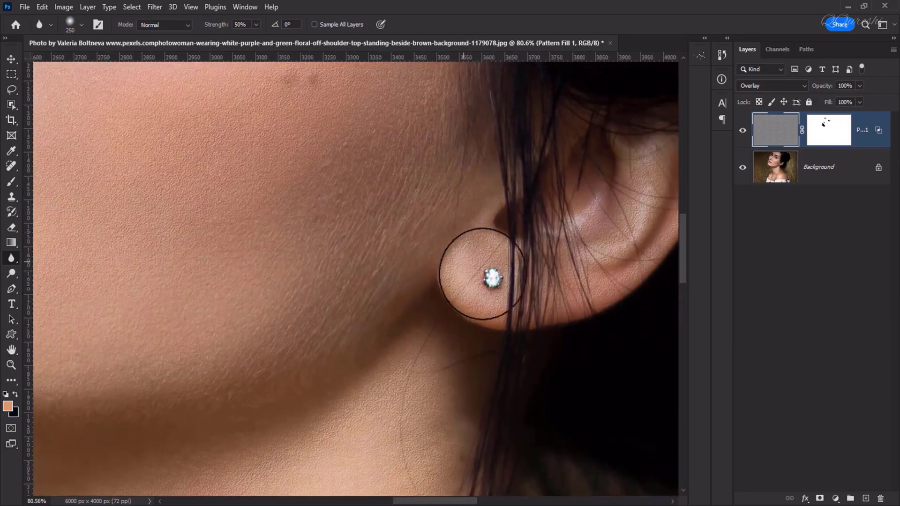
# - Blur the texture over the shaded area under the chin and across the neck
pyautogui.scroll(-5, 301, 311)
pyautogui.hscroll(-3, 281, 319)
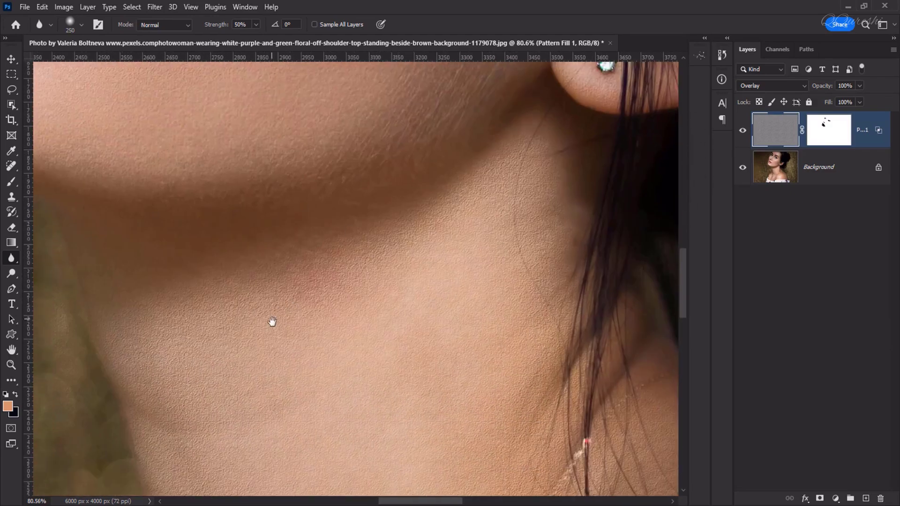
pyautogui.moveTo(267, 361); pyautogui.dragTo(337, 281)
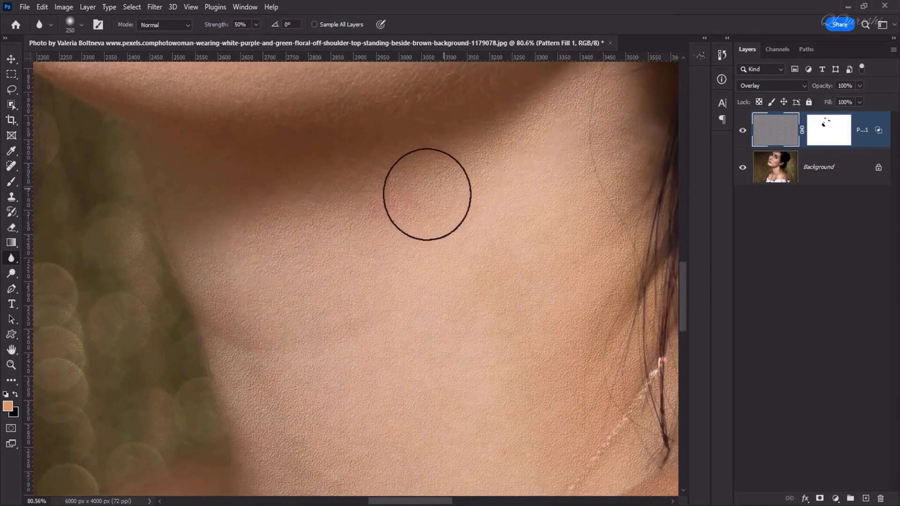
pyautogui.scroll(-3, 528, 307)
pyautogui.hscroll(2, 528, 306)
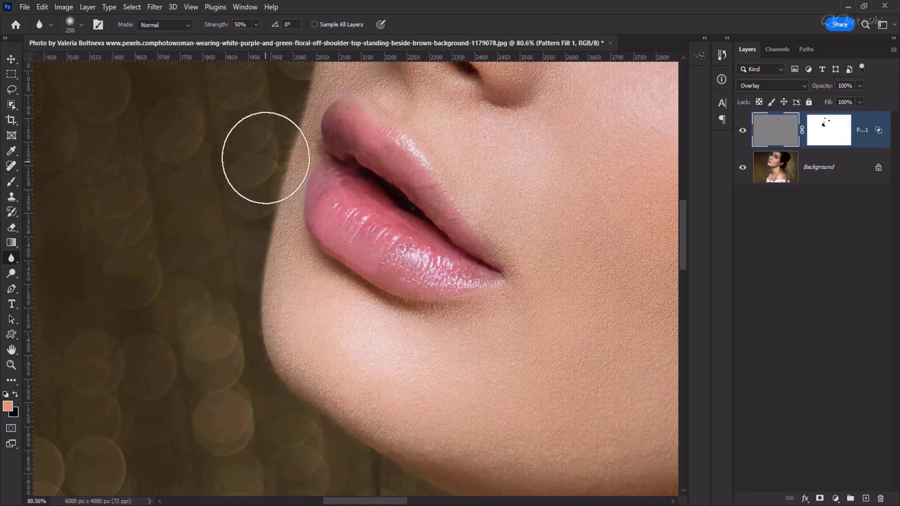
# - Blur the texture along the far edge of the face from chin to eye, and between the eyebrows
pyautogui.moveTo(254, 160); pyautogui.dragTo(176, 360)
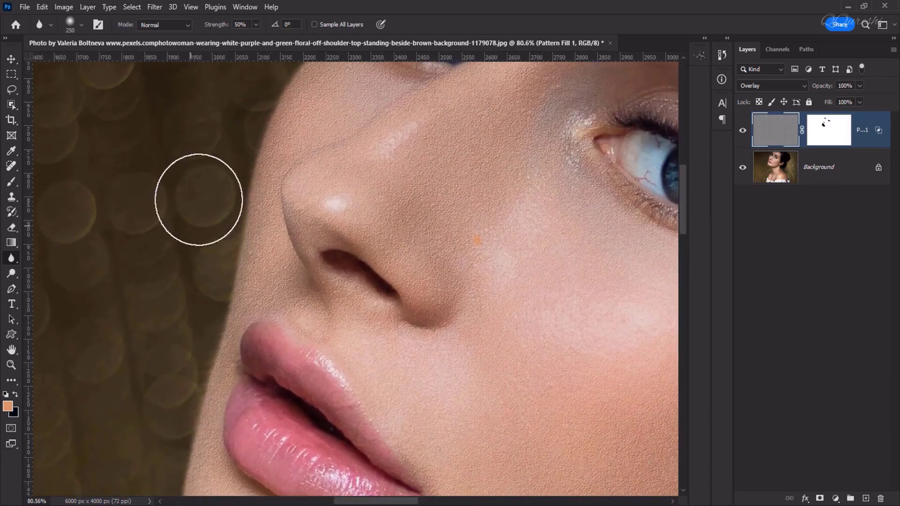
pyautogui.moveTo(235, 121); pyautogui.dragTo(203, 278)
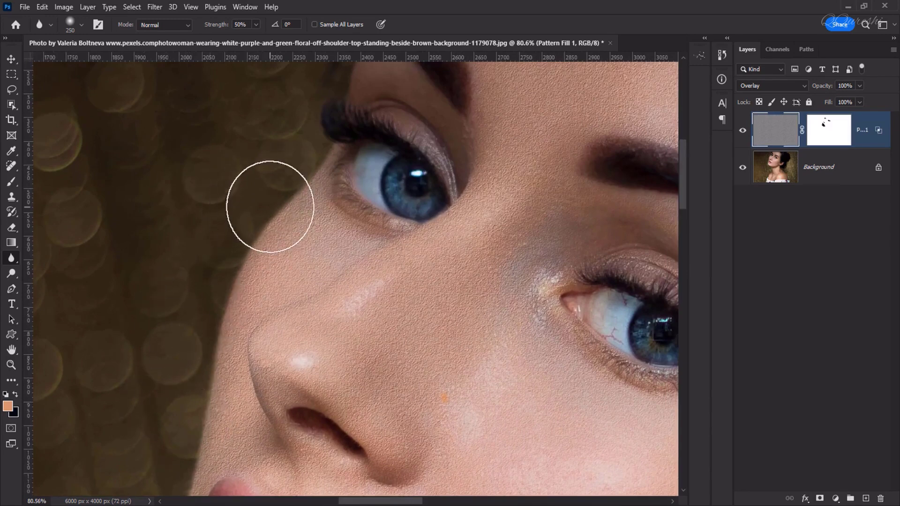
pyautogui.moveTo(255, 173); pyautogui.dragTo(212, 305)
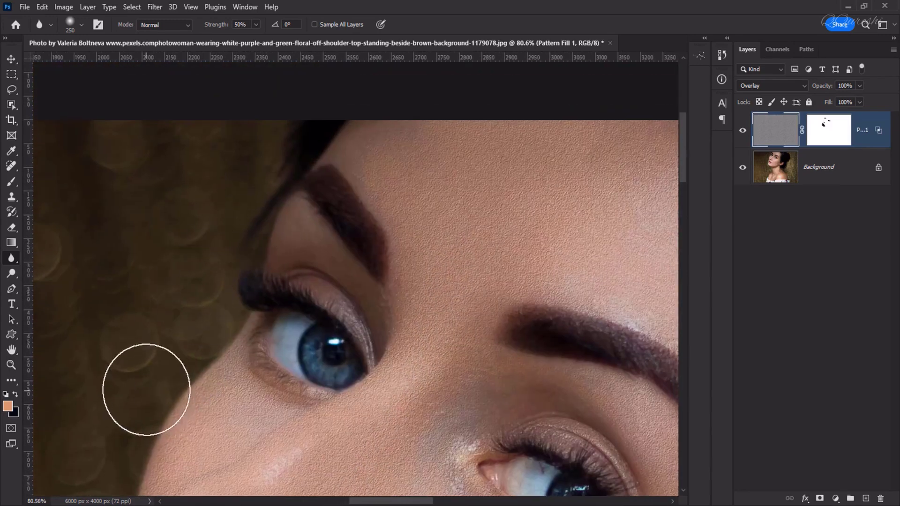
pyautogui.moveTo(487, 345); pyautogui.dragTo(466, 361)
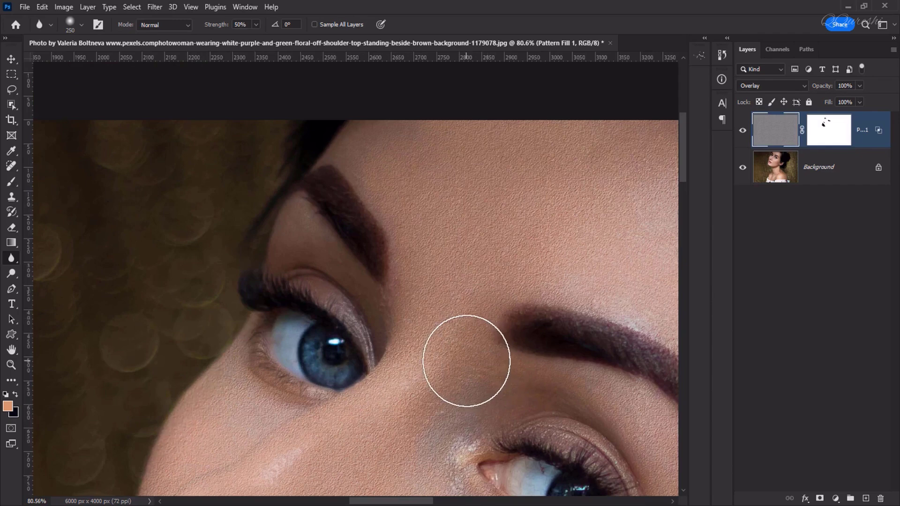
# - Toggle the texture layer's visibility to compare the skin, inspecting the cheek and jaw up close and the whole portrait
pyautogui.hotkey('ctrl', '0')
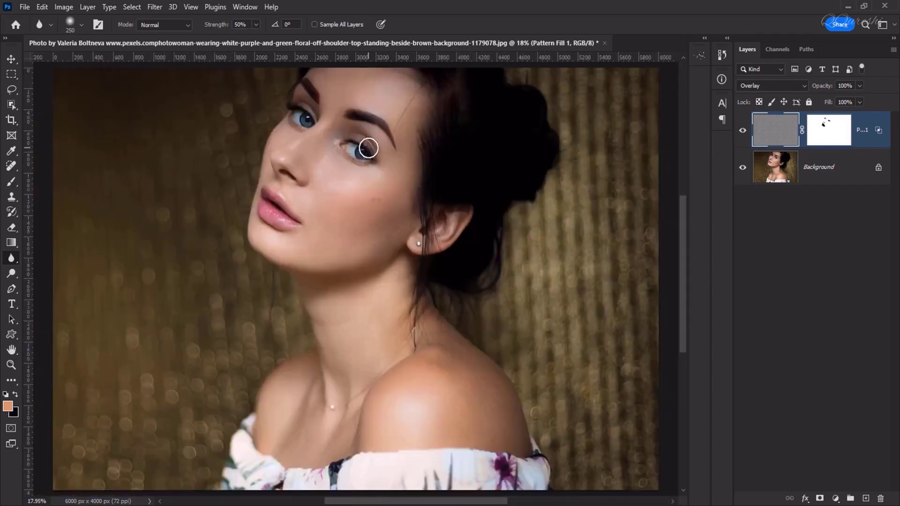
pyautogui.scroll(4, 368, 149)
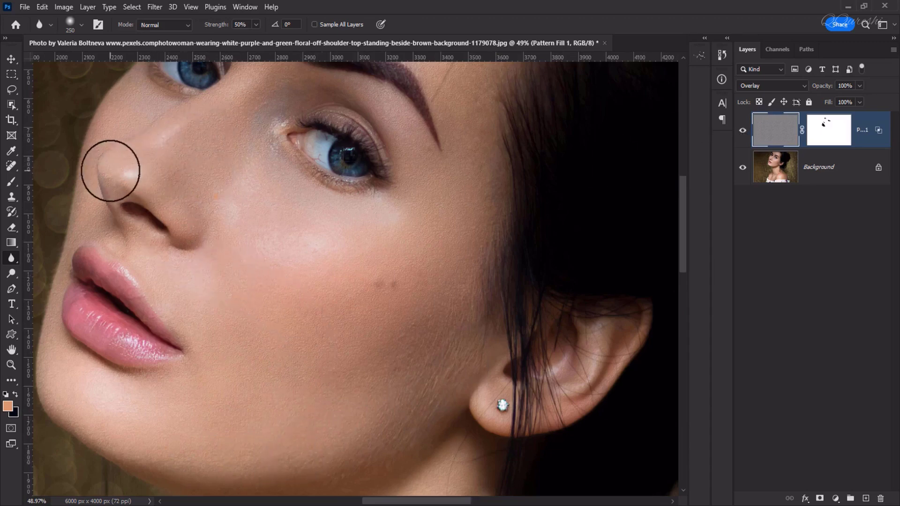
pyautogui.scroll(2, 112, 171)
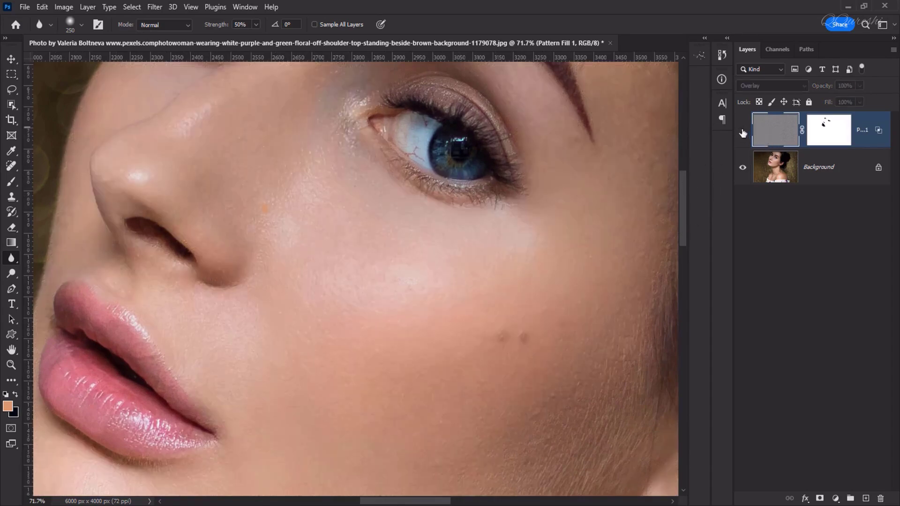
pyautogui.moveTo(458, 317); pyautogui.dragTo(386, 121)
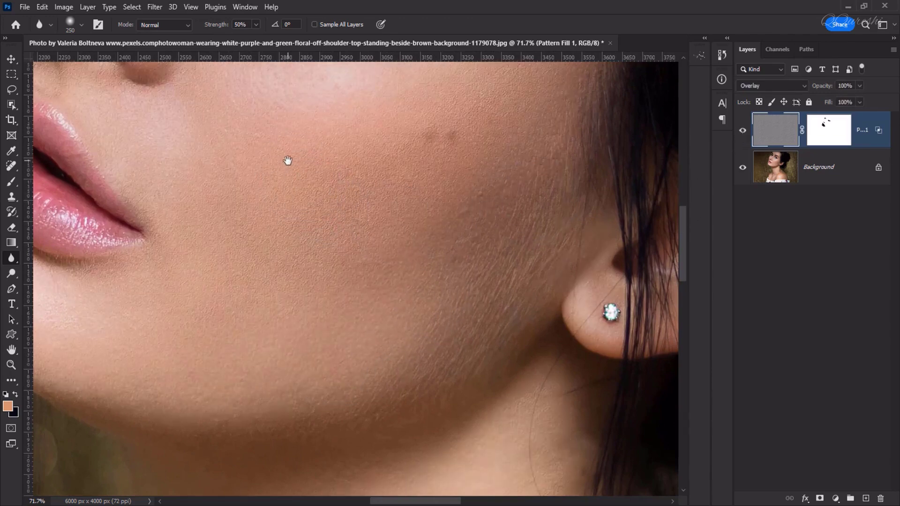
pyautogui.moveTo(288, 161)
pyautogui.mouseDown()
pyautogui.moveTo(409, 315)
pyautogui.moveTo(423, 305)
pyautogui.mouseUp()
pyautogui.hotkey('ctrl', '0')
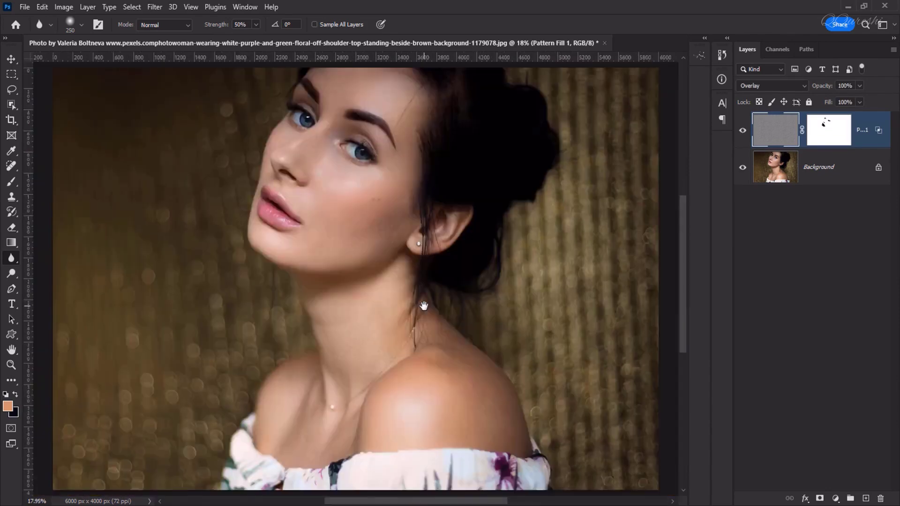